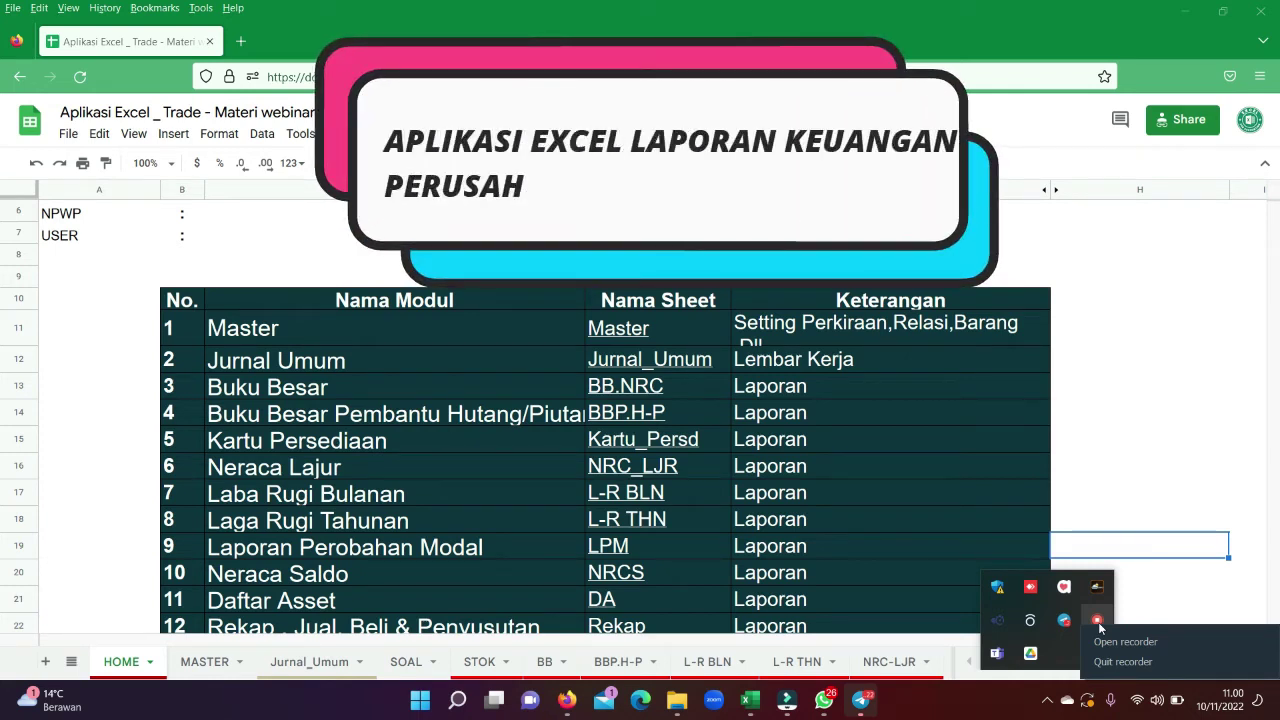
- Select the HOME sheet's module index table B10:E23, then switch to the Jurnal_Umum sheet
left_click(120, 378)
scroll(120, 374, "up", 2)
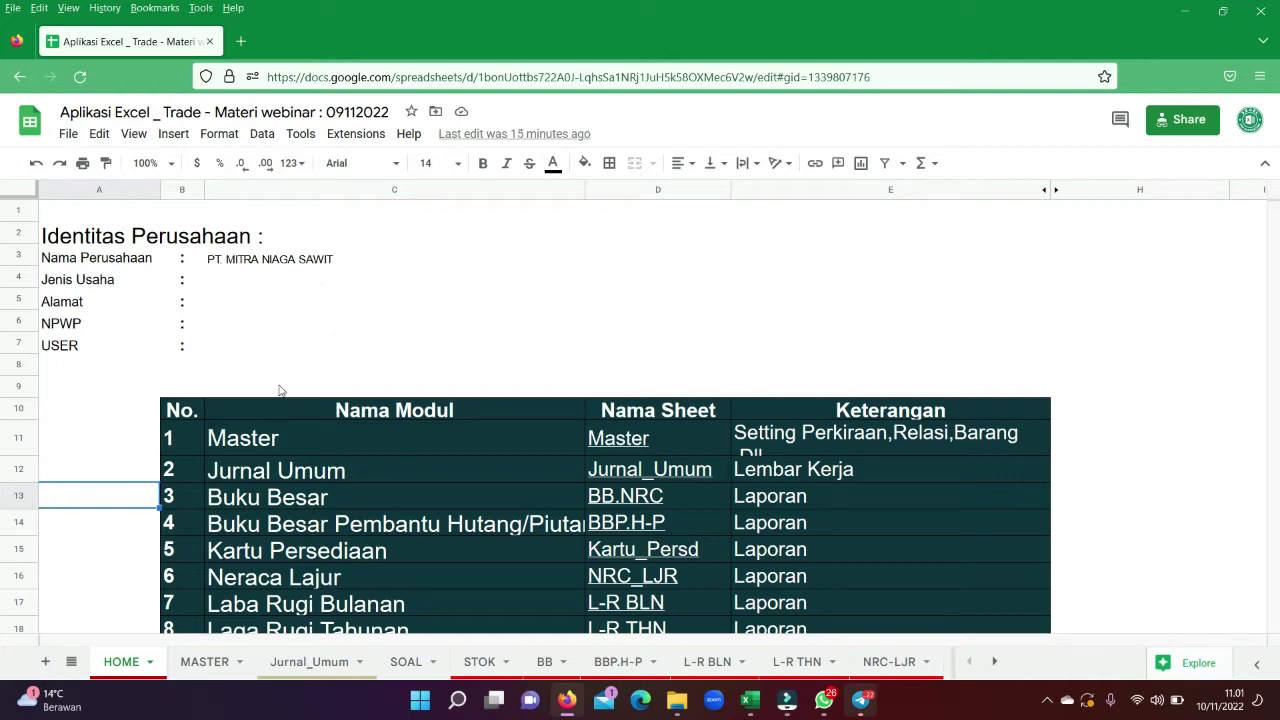
left_click(178, 410)
scroll(950, 609, "down", 1)
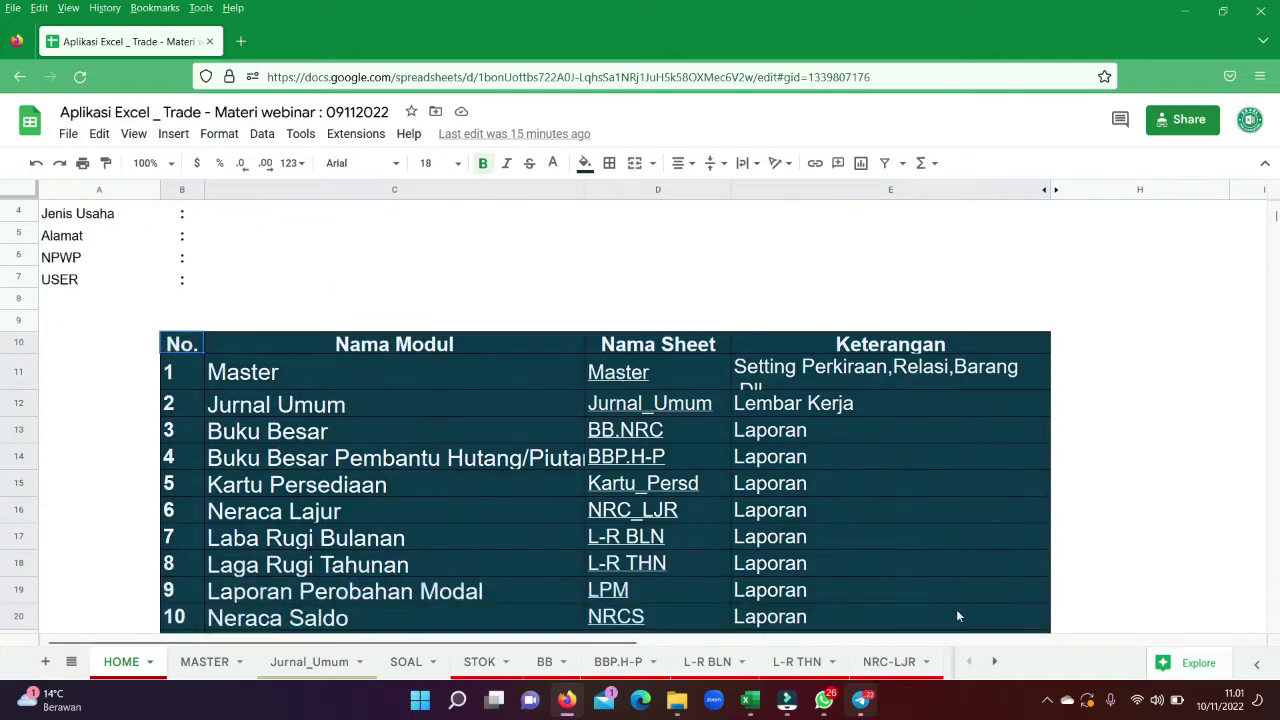
left_click_drag(958, 679, 926, 532)
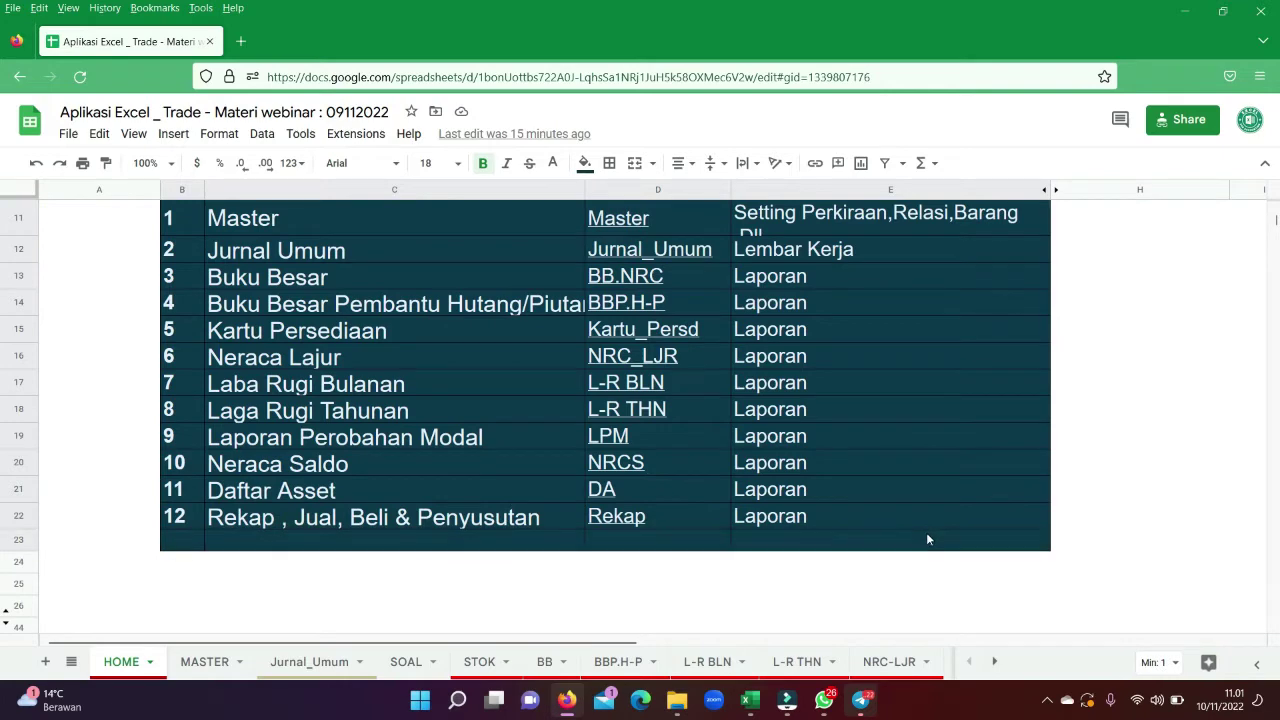
scroll(376, 389, "up", 5)
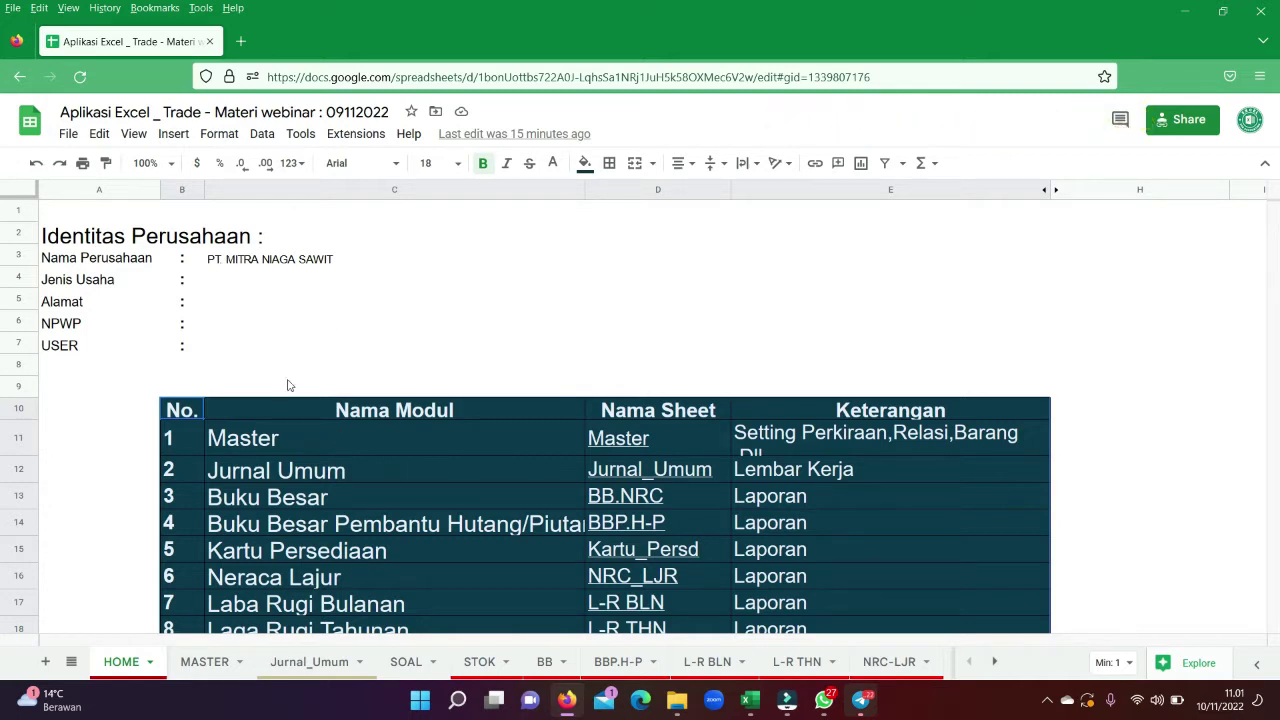
left_click(308, 662)
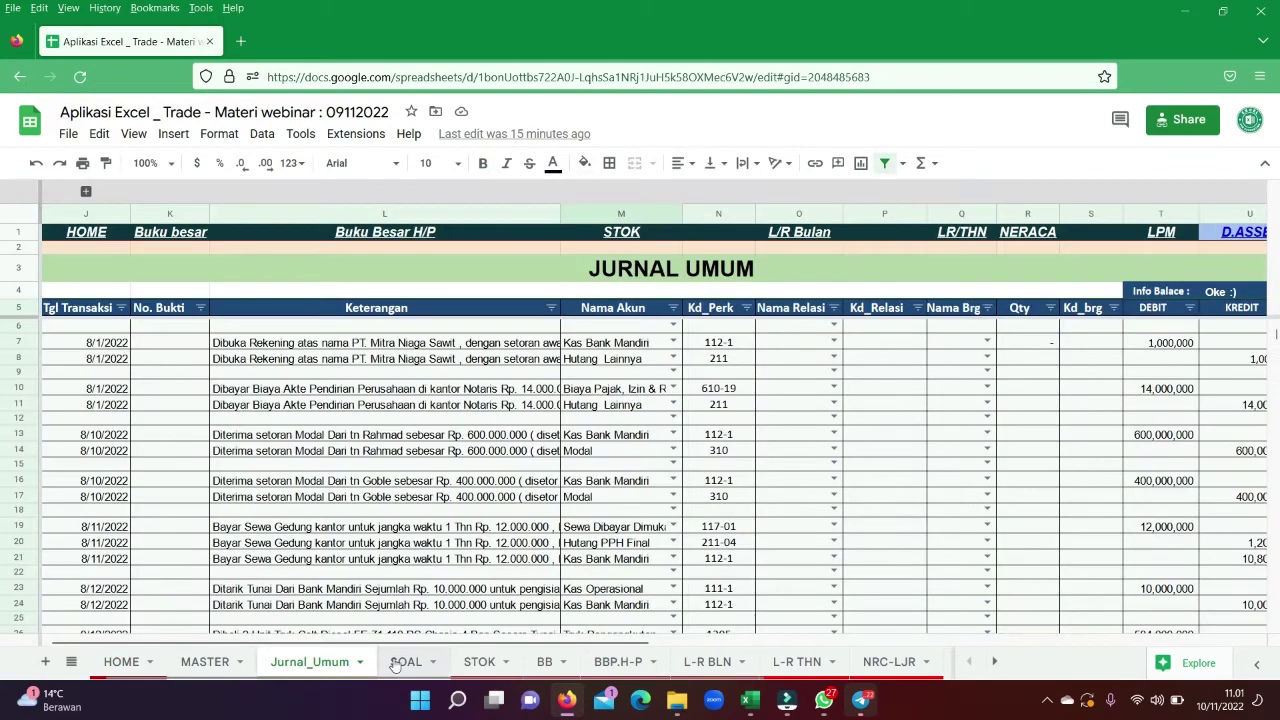
- Browse SOAL's 23 August 2022 transactions, selecting the truck purchase row and column B dates
left_click(396, 662)
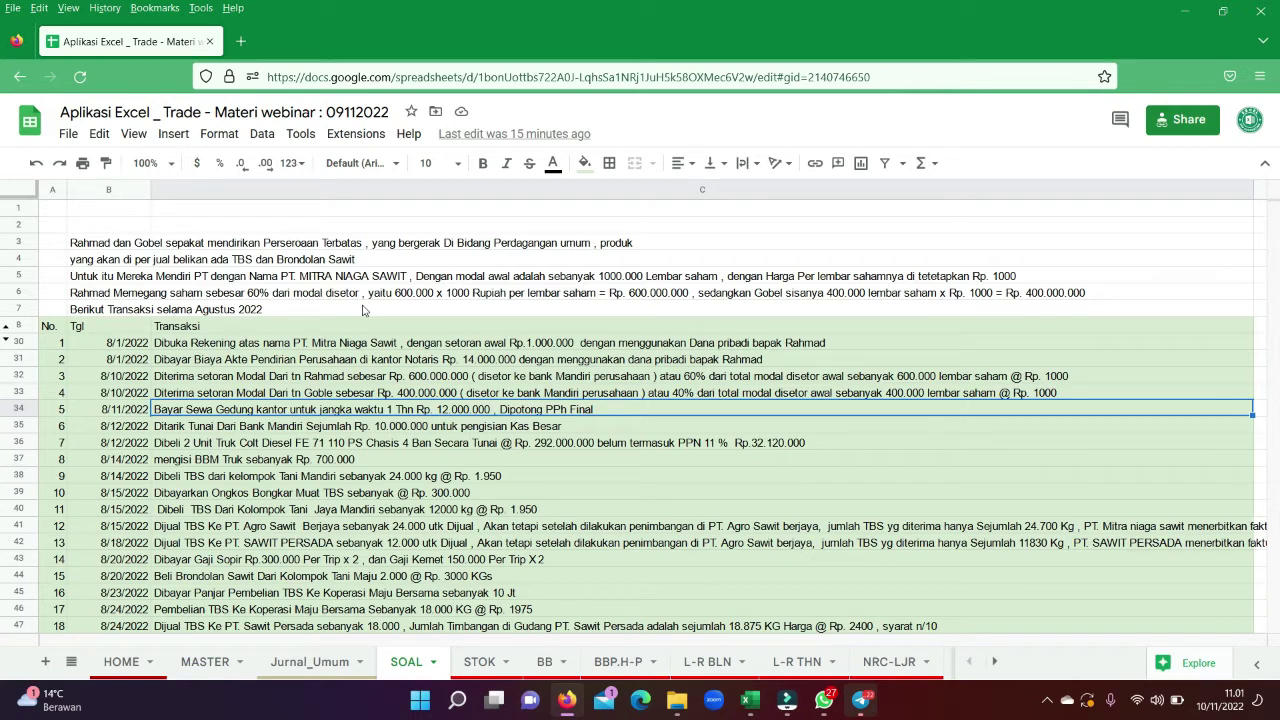
scroll(330, 325, "down", 2)
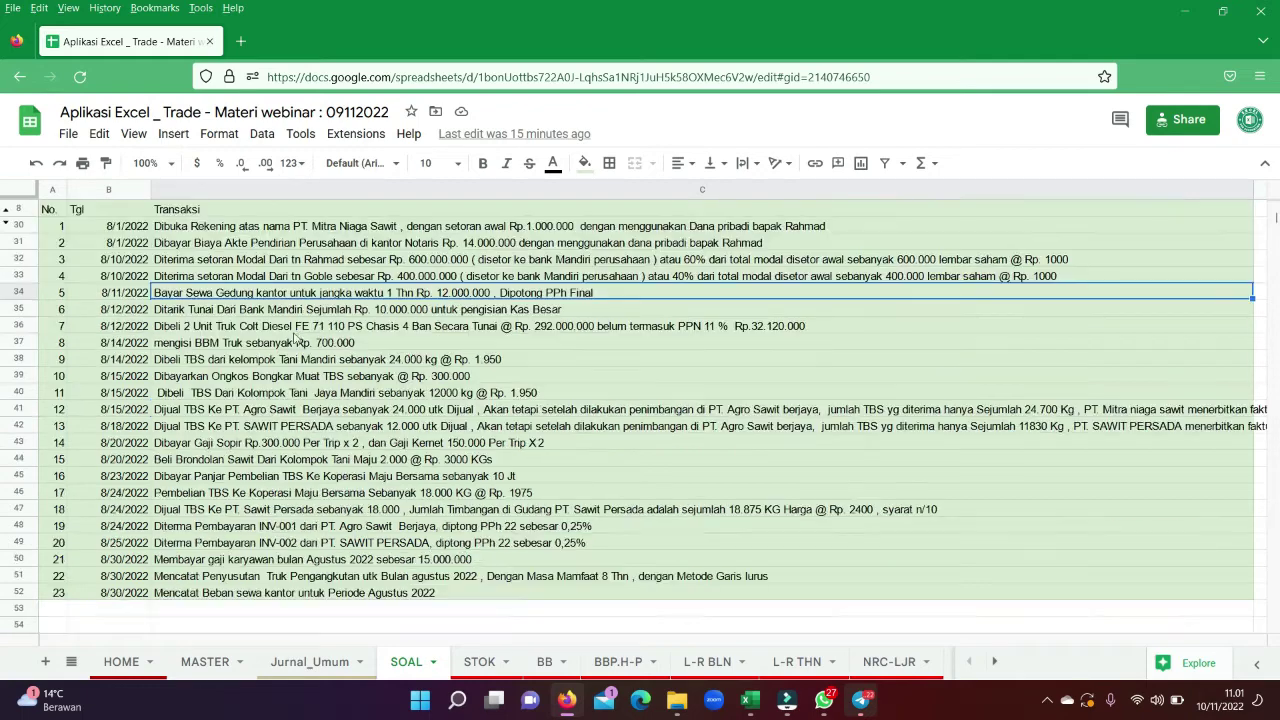
left_click(291, 326)
scroll(290, 330, "up", 2)
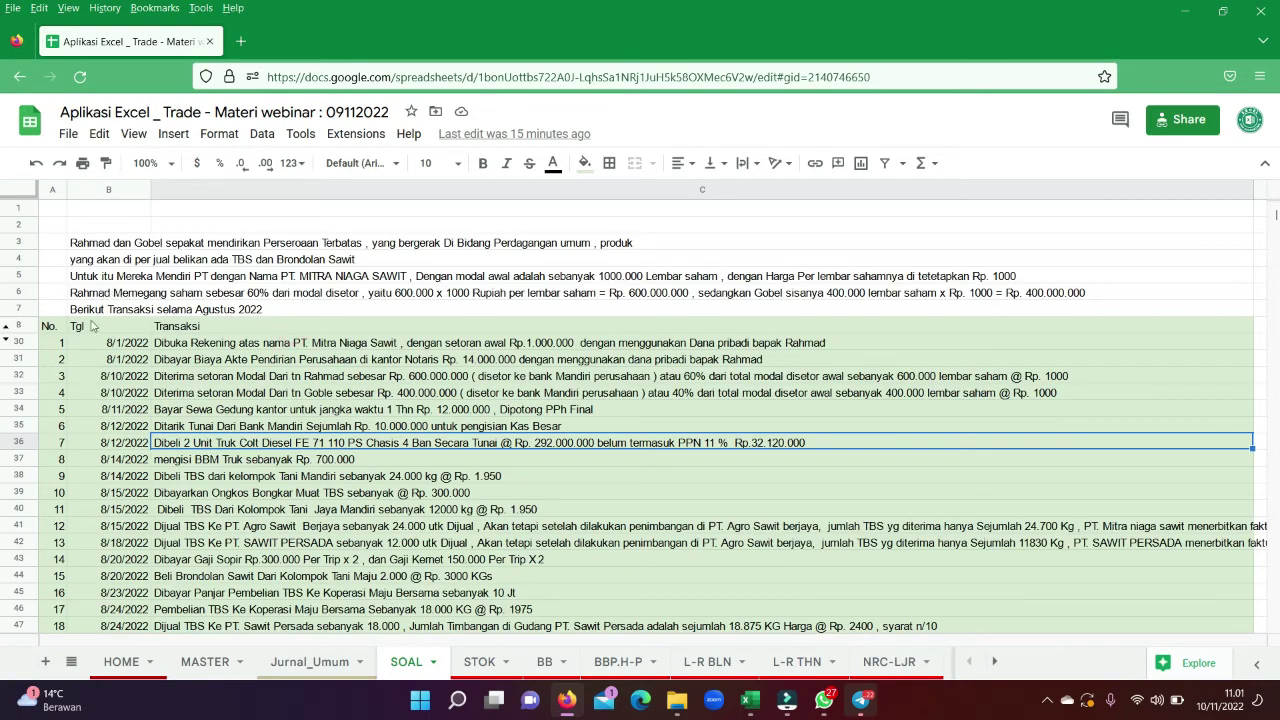
left_click_drag(80, 343, 112, 605)
scroll(112, 584, "down", 5)
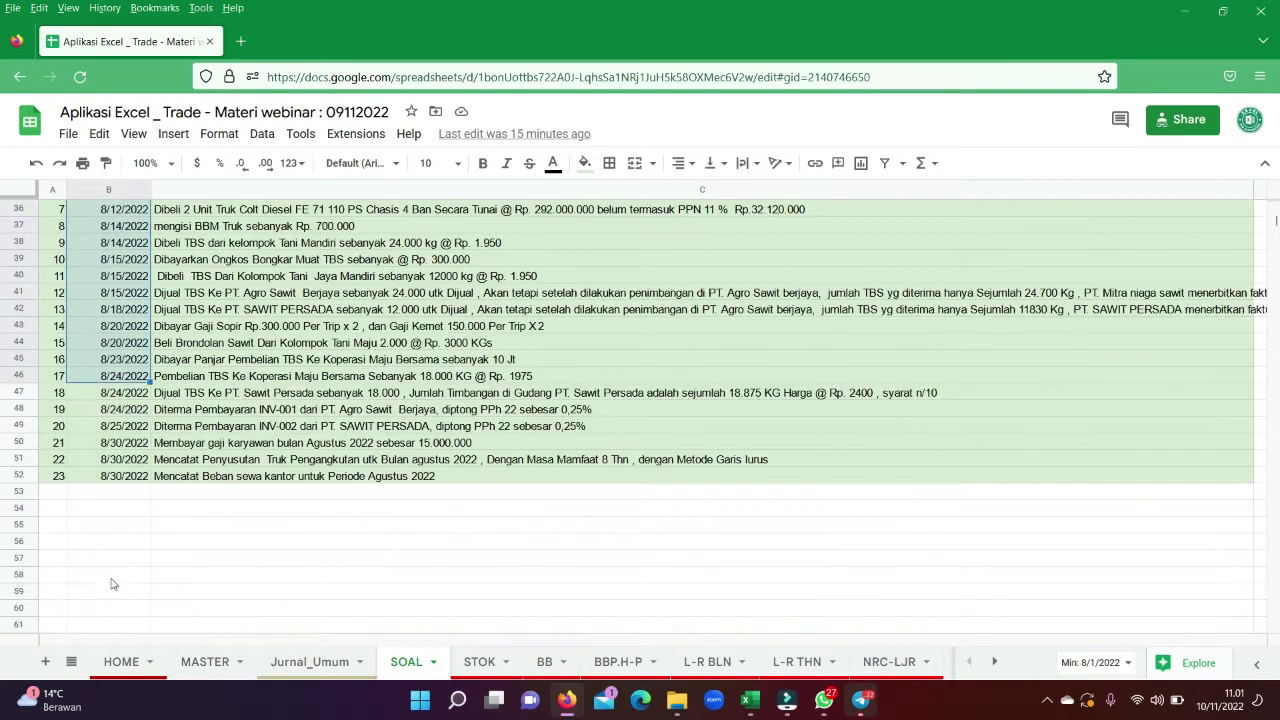
left_click(70, 478)
scroll(70, 478, "up", 5)
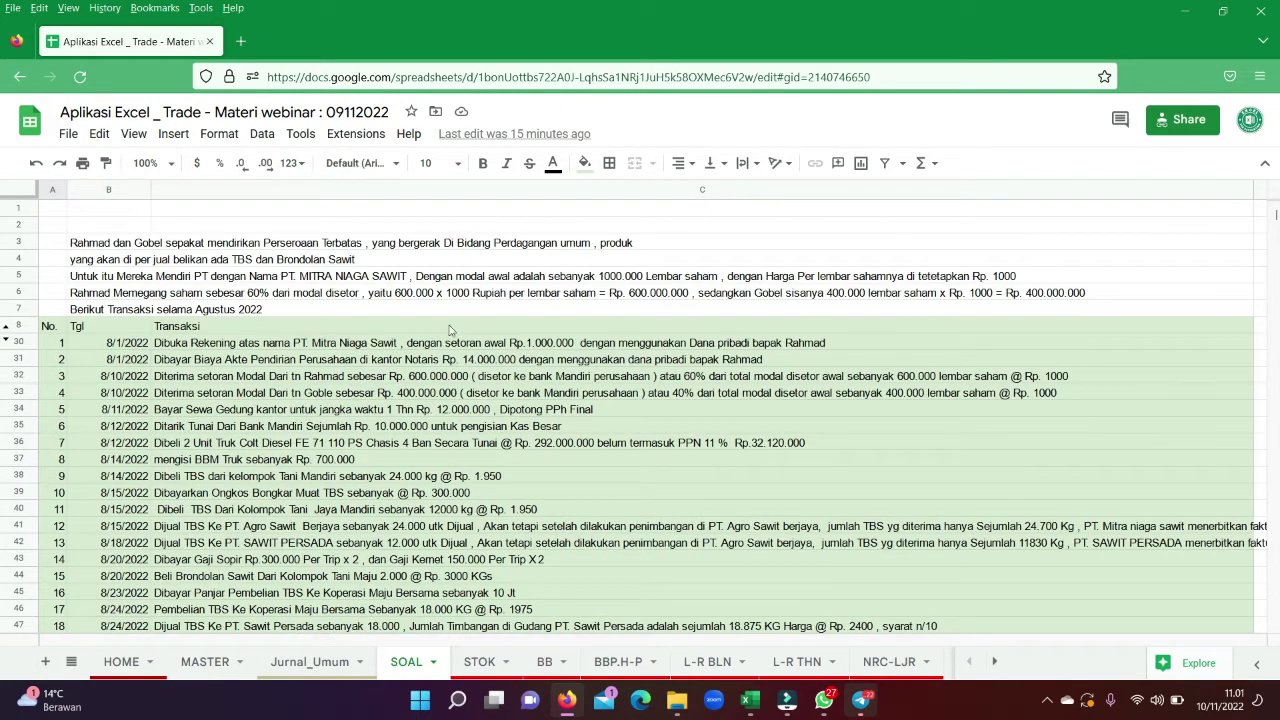
- Scroll through the JURNAL UMUM journal entries on the Jurnal_Umum sheet
left_click(312, 661)
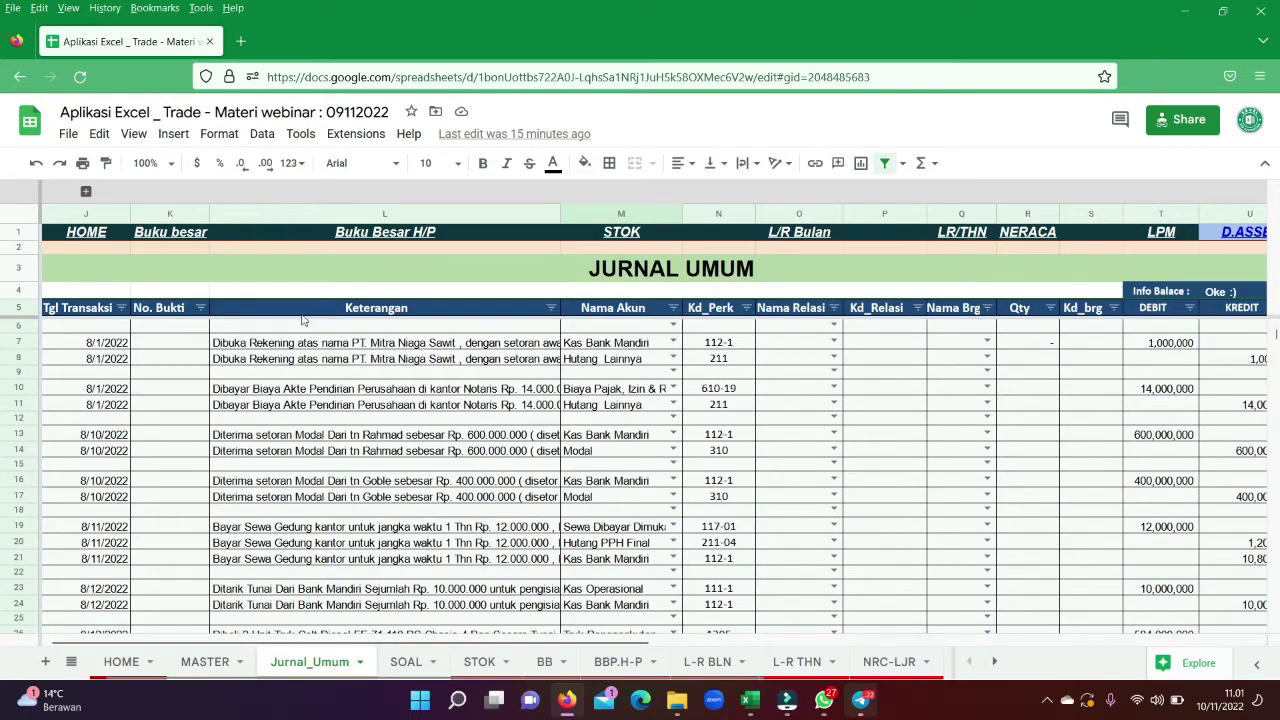
mouse_move(214, 232)
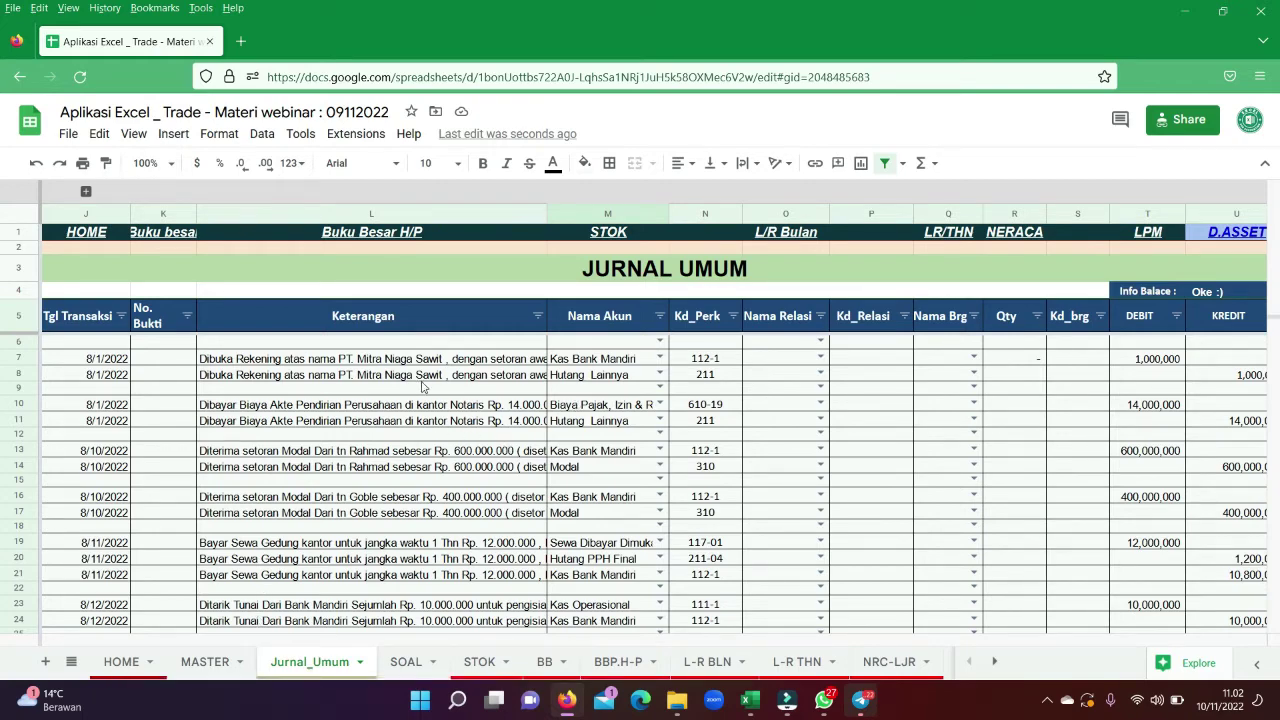
scroll(422, 386, "down", 5)
scroll(448, 387, "down", 5)
scroll(485, 405, "up", 5)
scroll(470, 485, "up", 5)
scroll(74, 354, "down", 4)
scroll(74, 354, "down", 5)
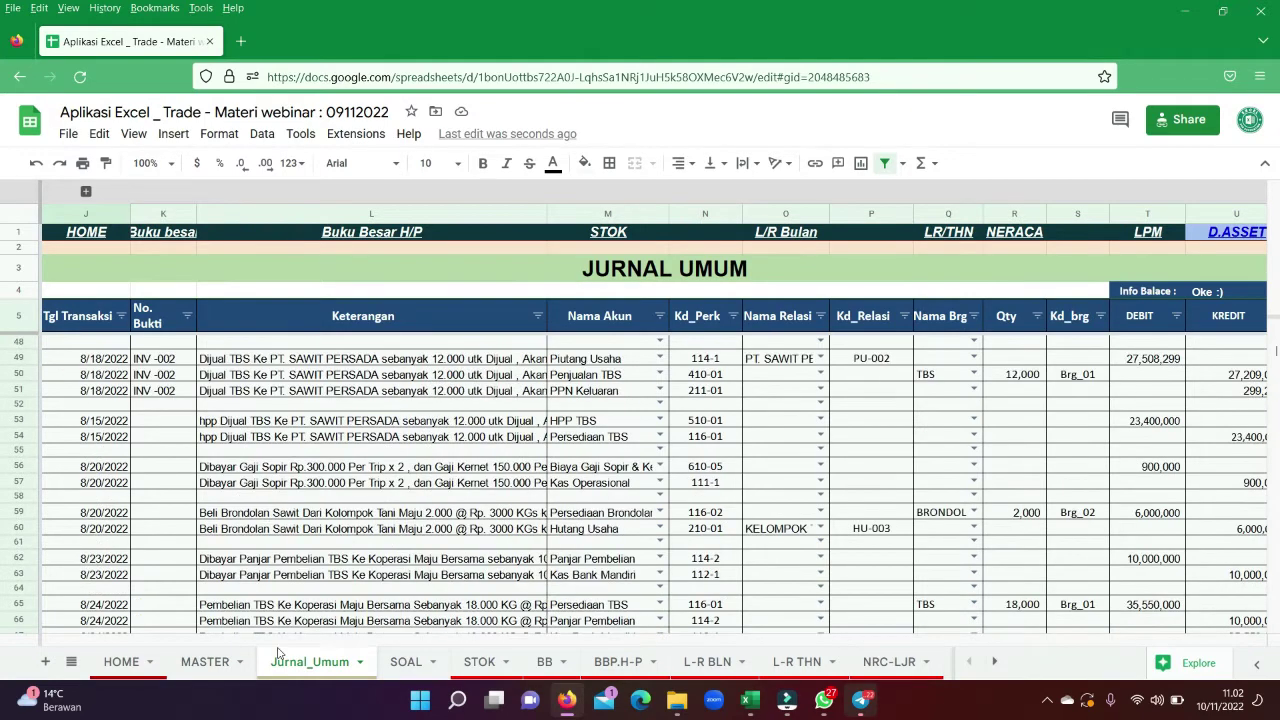
scroll(74, 354, "down", 5)
- Glance at SOAL, then show the STOK inventory card for TBS from its top
left_click(394, 664)
left_click(336, 662)
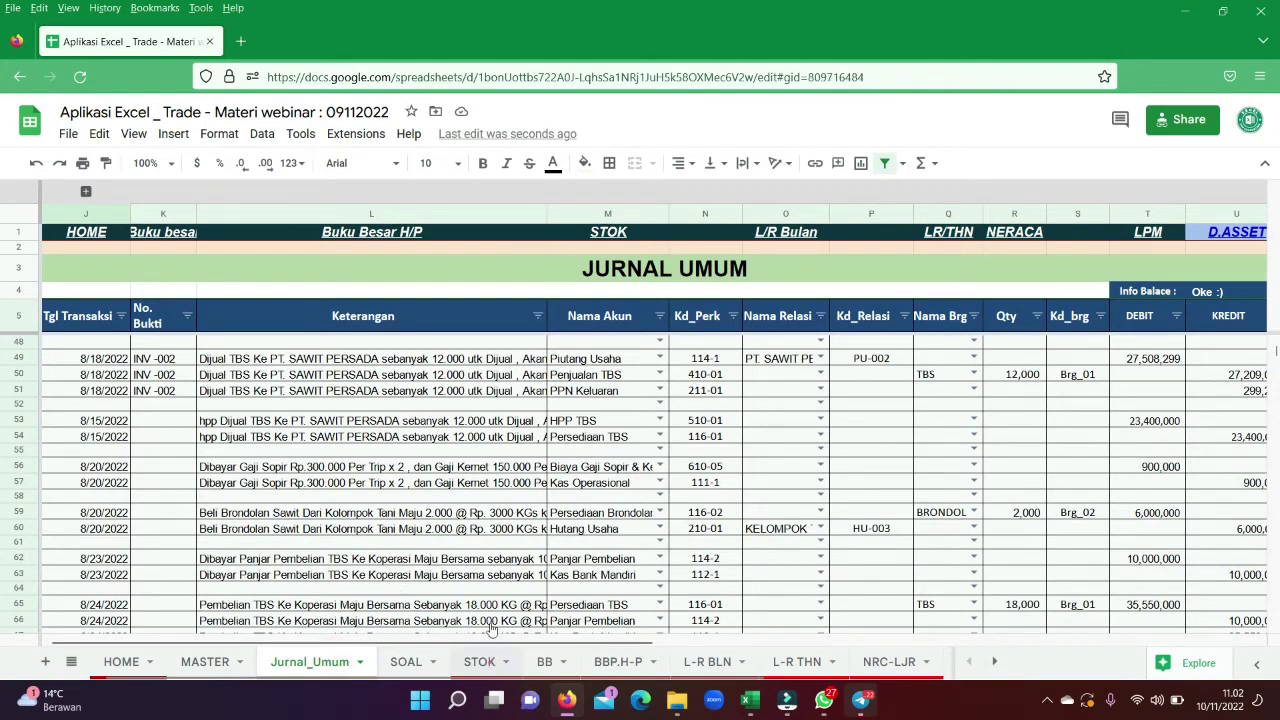
left_click(480, 662)
scroll(415, 537, "up", 5)
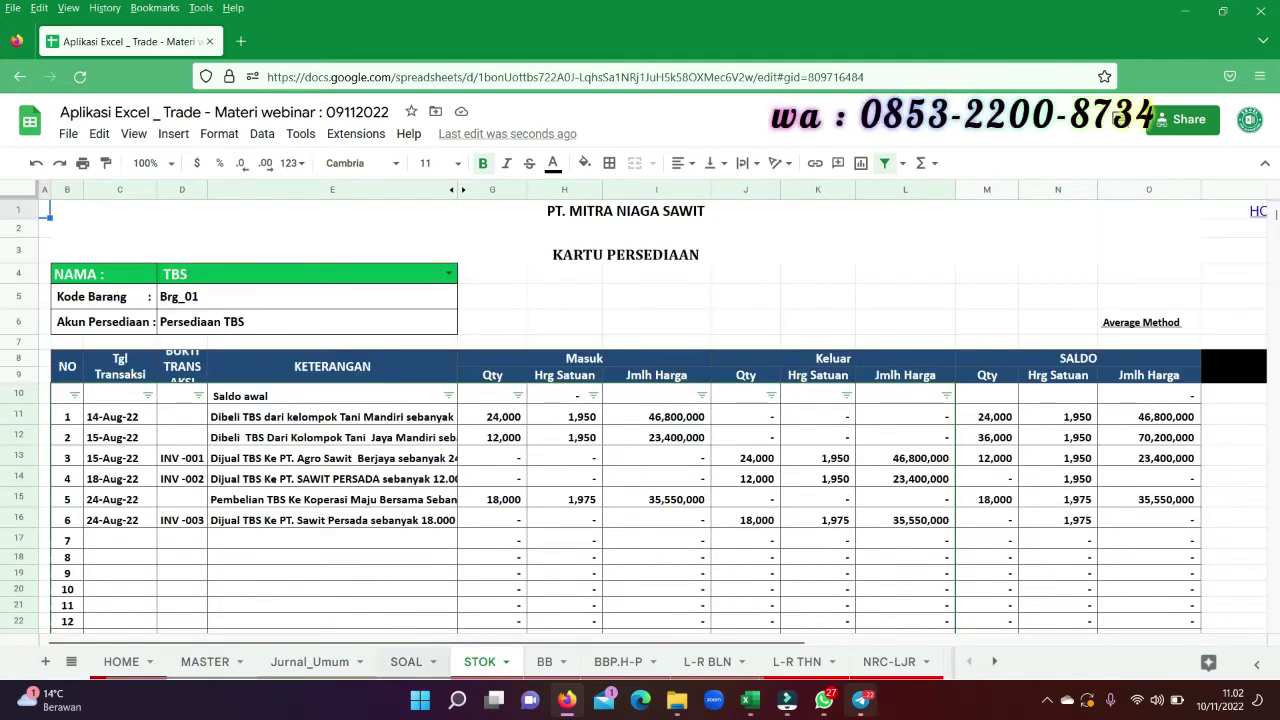
- Move the BB ledger sheet ahead of STOK and show the Kas Operasional account ledger
left_click(541, 664)
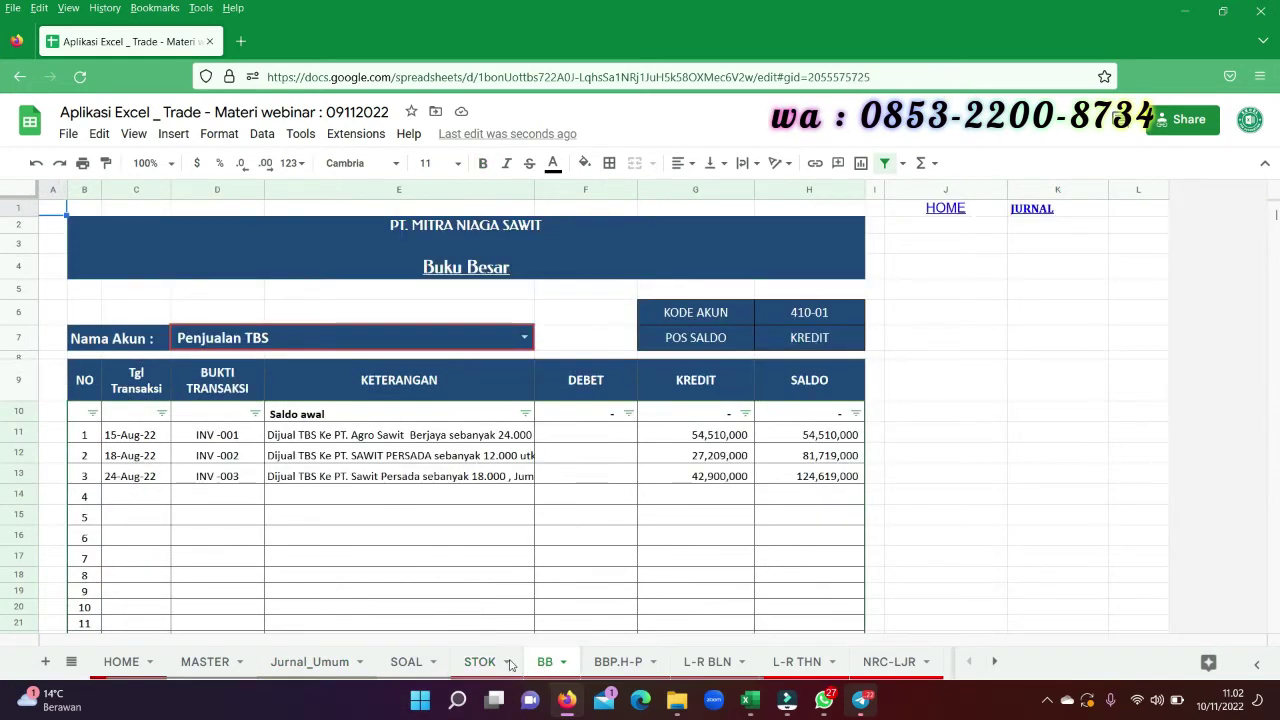
left_click_drag(541, 664, 470, 664)
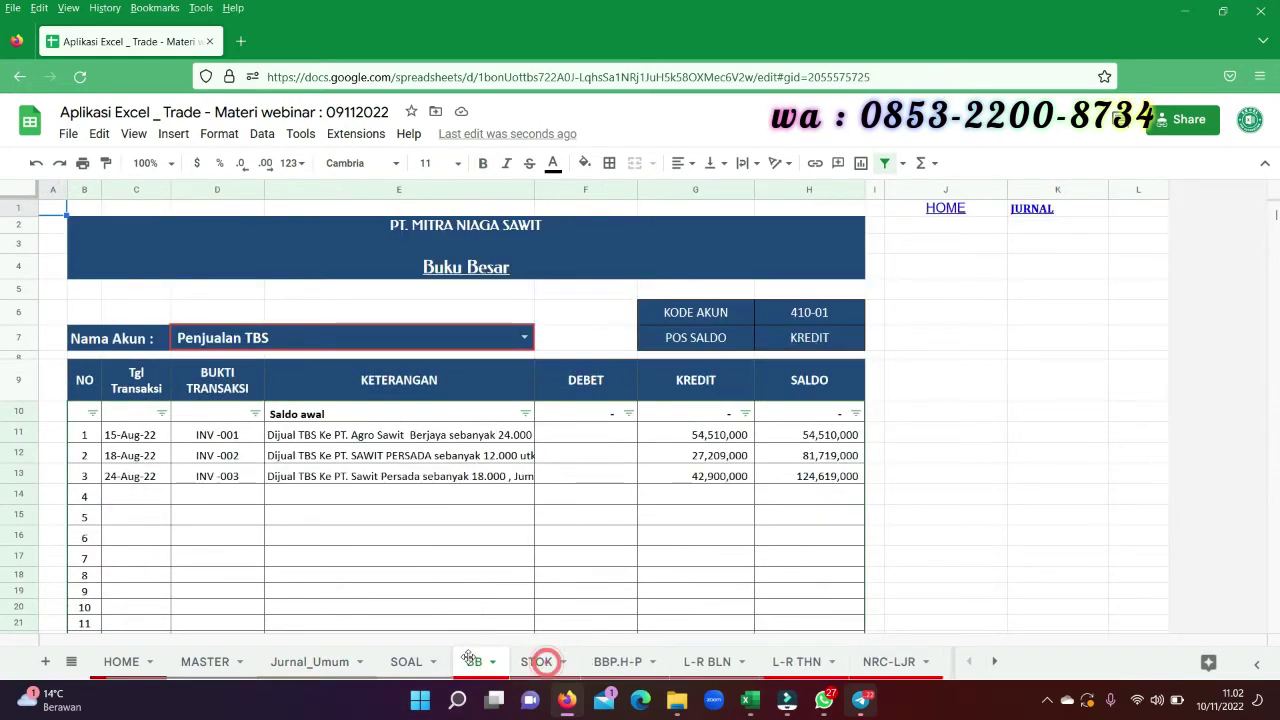
left_click(528, 339)
left_click(222, 405)
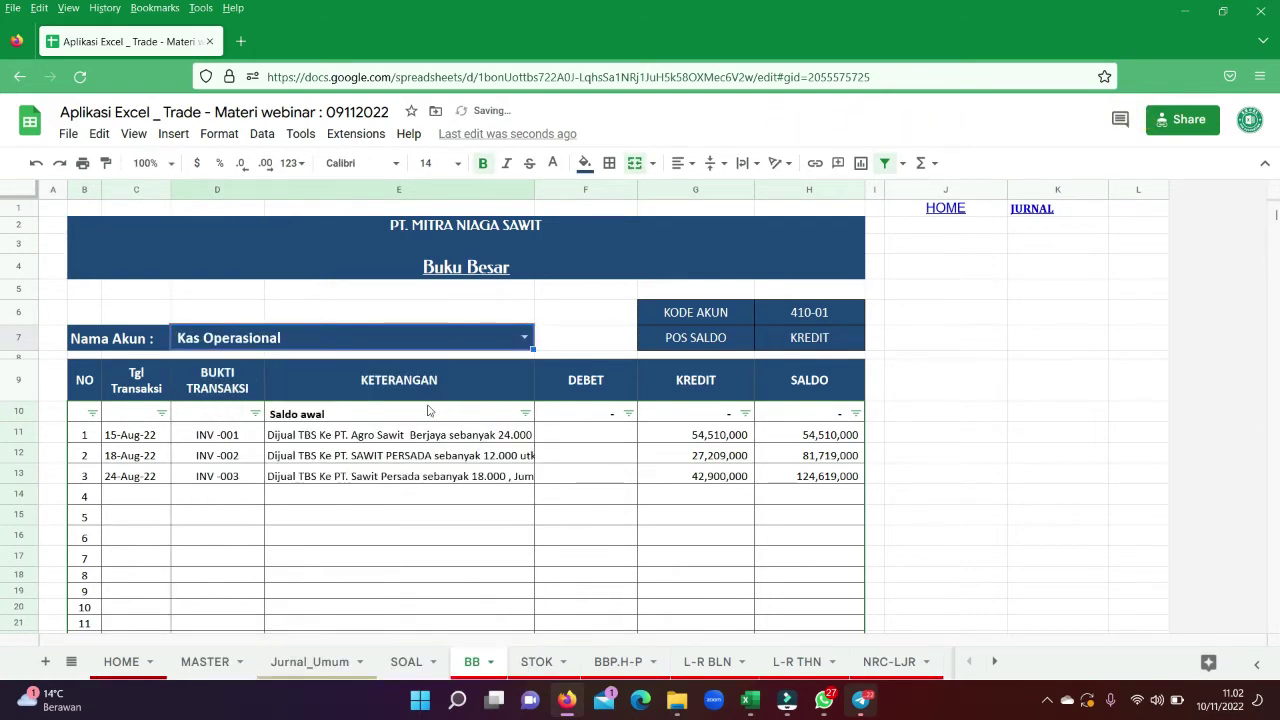
scroll(437, 458, "down", 2)
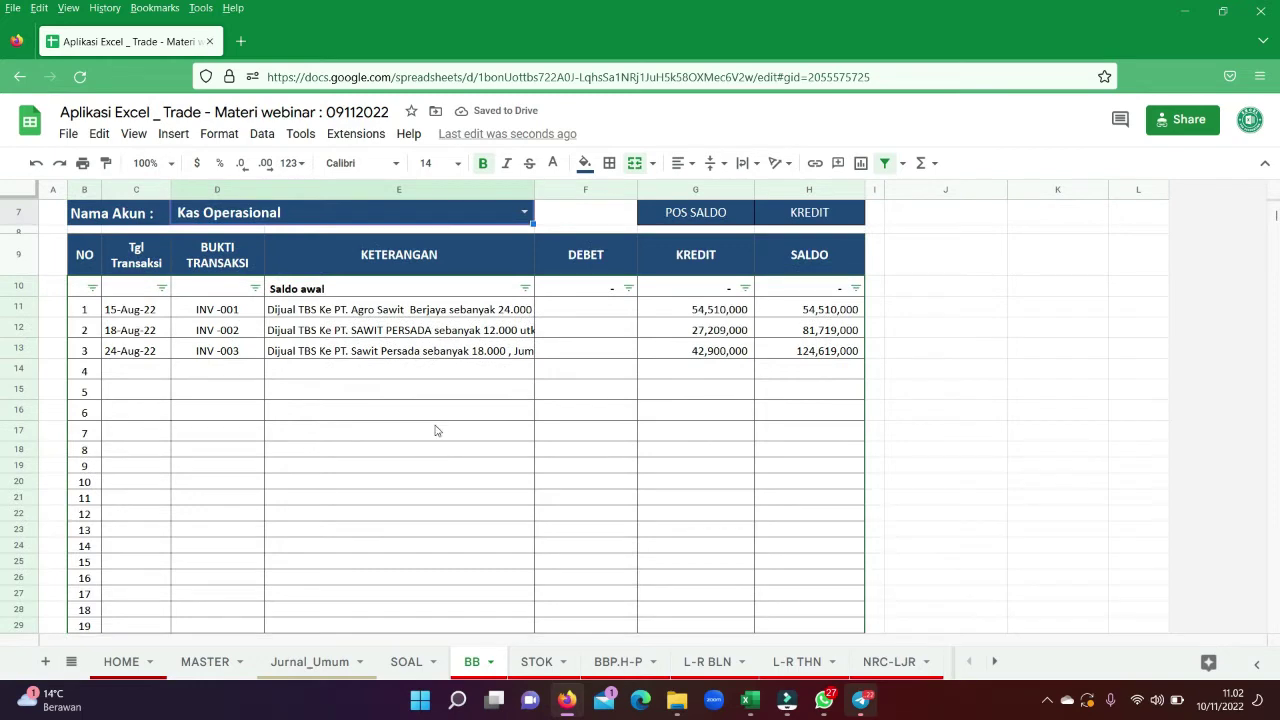
scroll(465, 414, "up", 2)
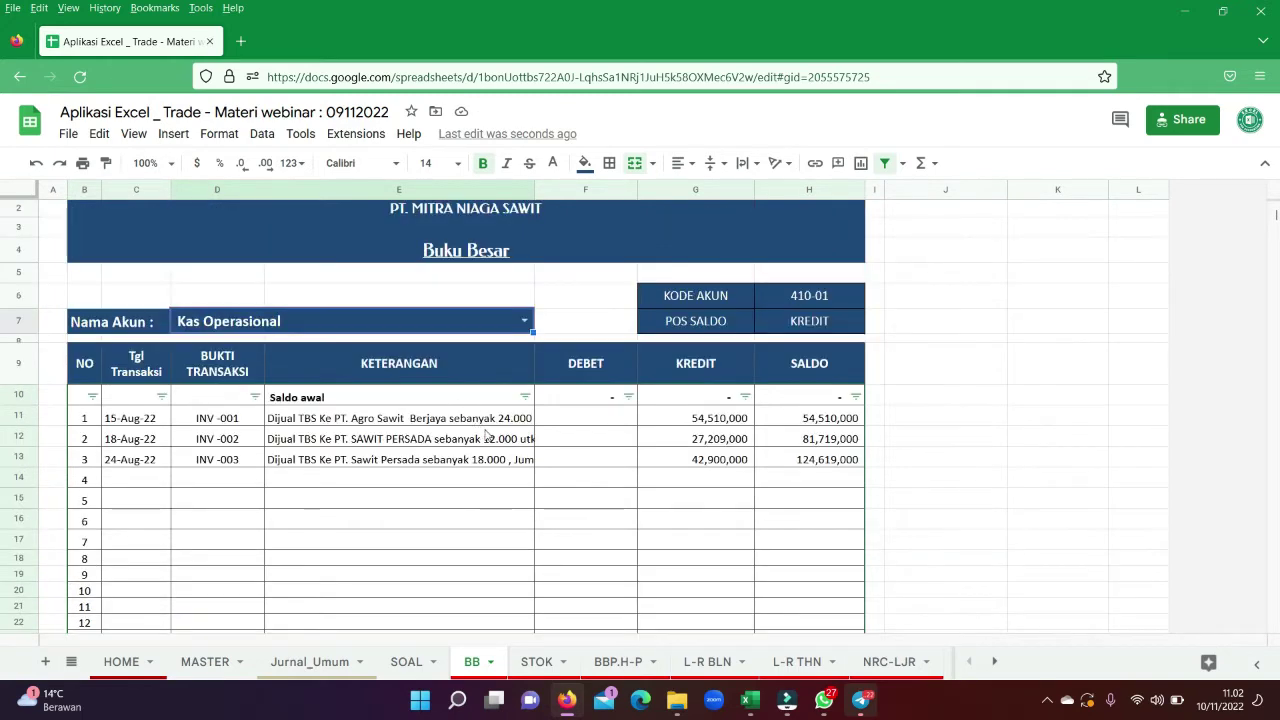
left_click(487, 436)
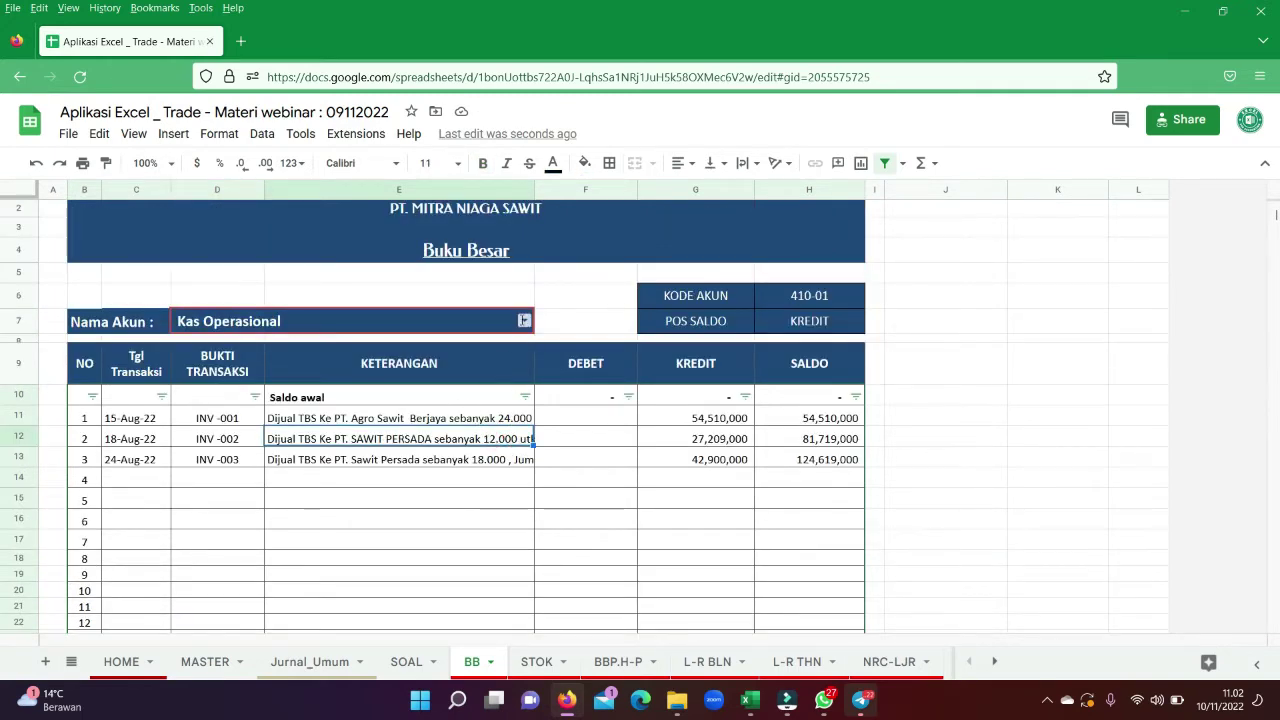
- Switch the ledger to Kas Bank Mandiri (112-1) and select the Nama Akun cell
left_click(524, 320)
left_click(238, 392)
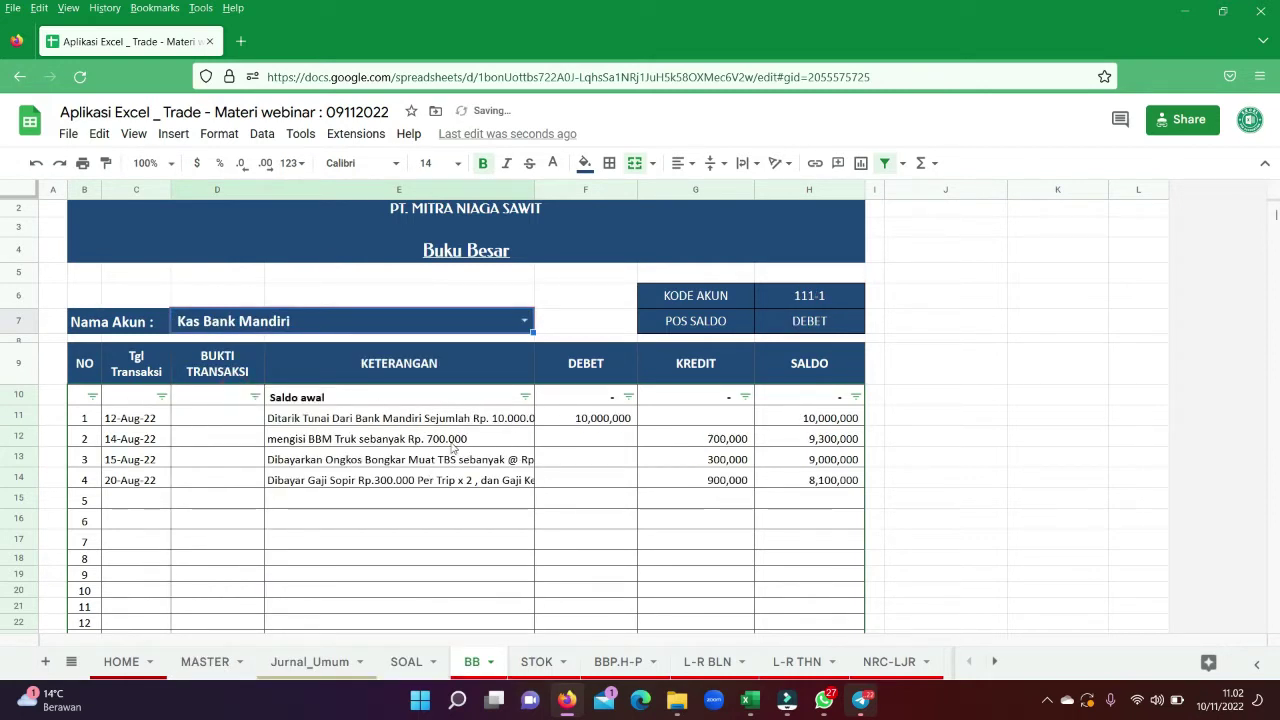
left_click(527, 505)
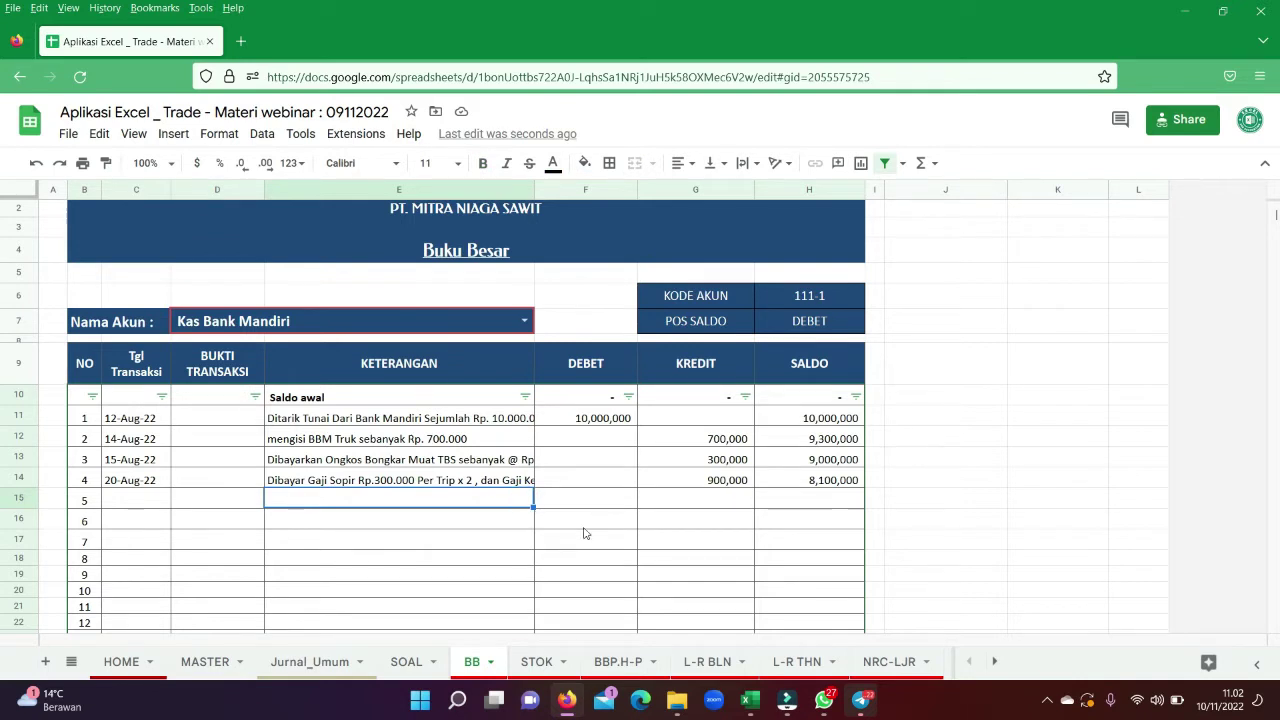
left_click(526, 321)
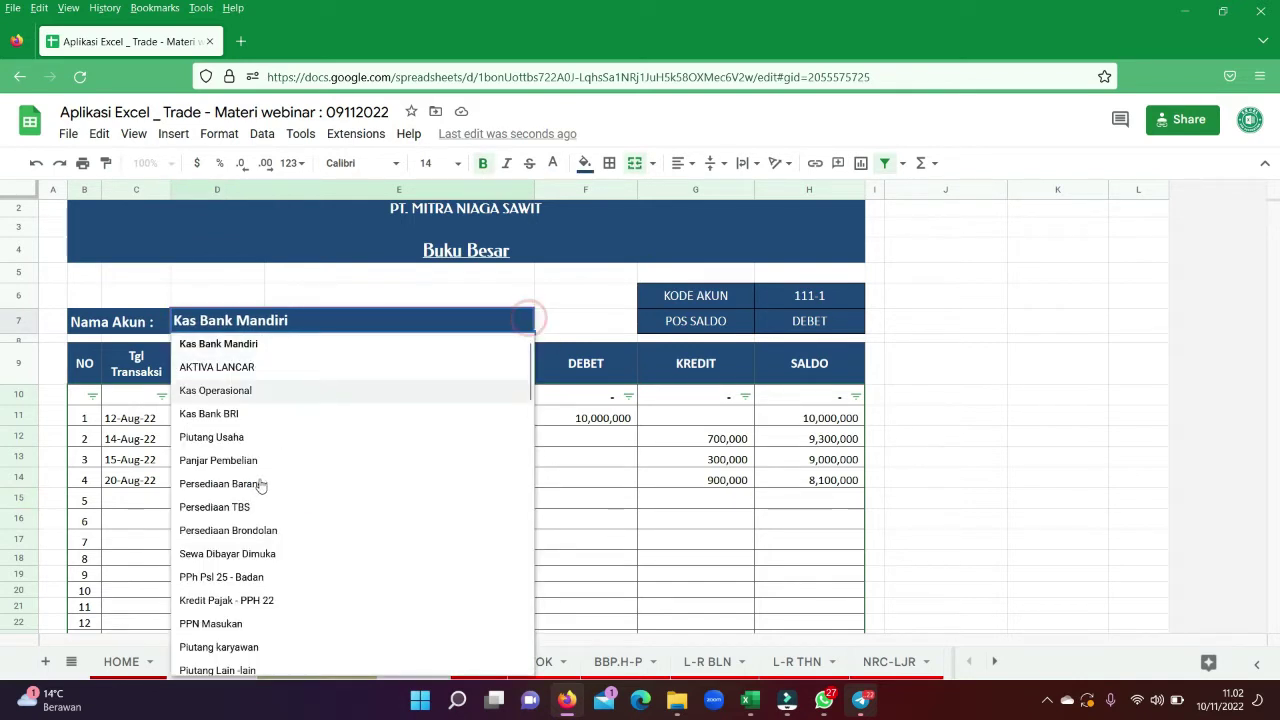
left_click(622, 501)
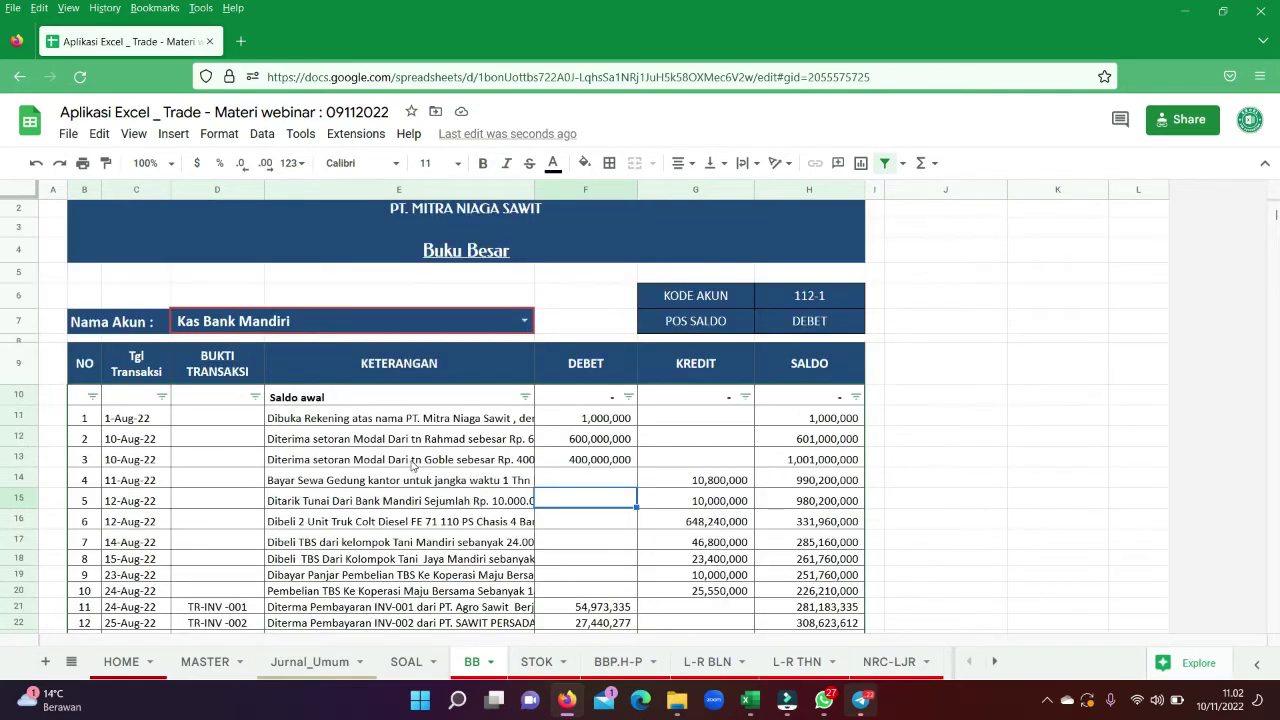
scroll(411, 465, "up", 1)
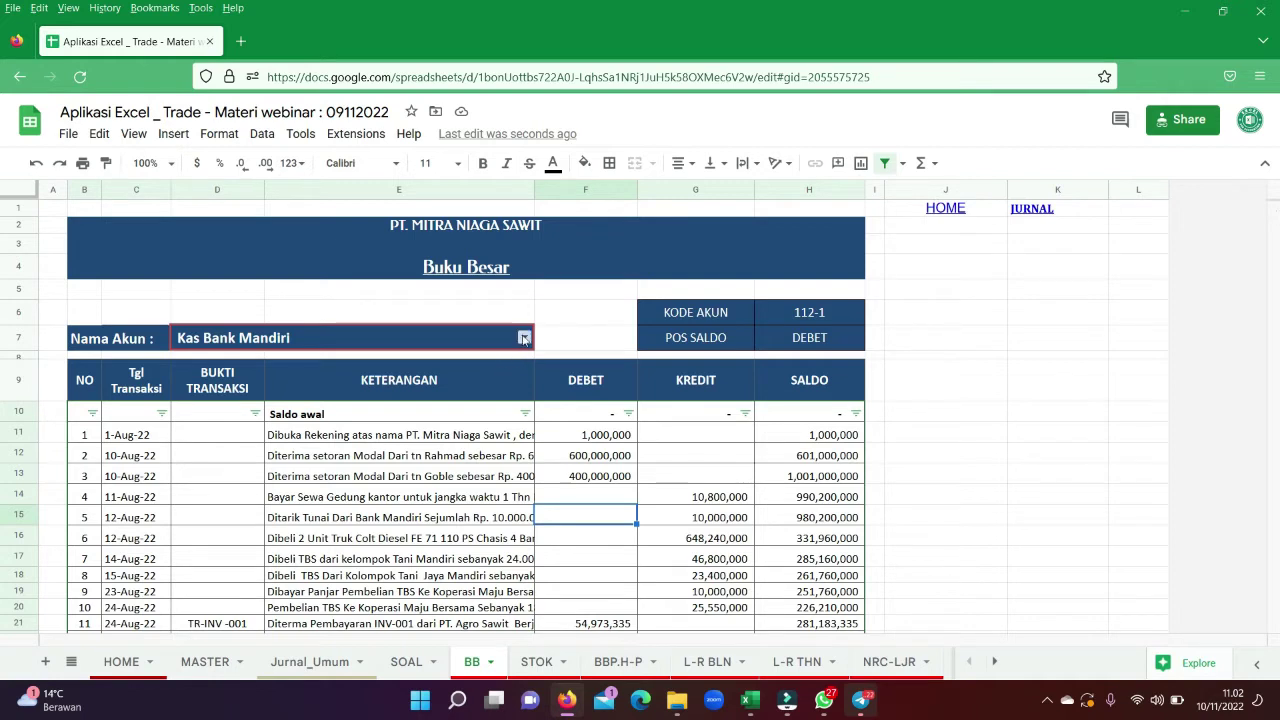
left_click(276, 343)
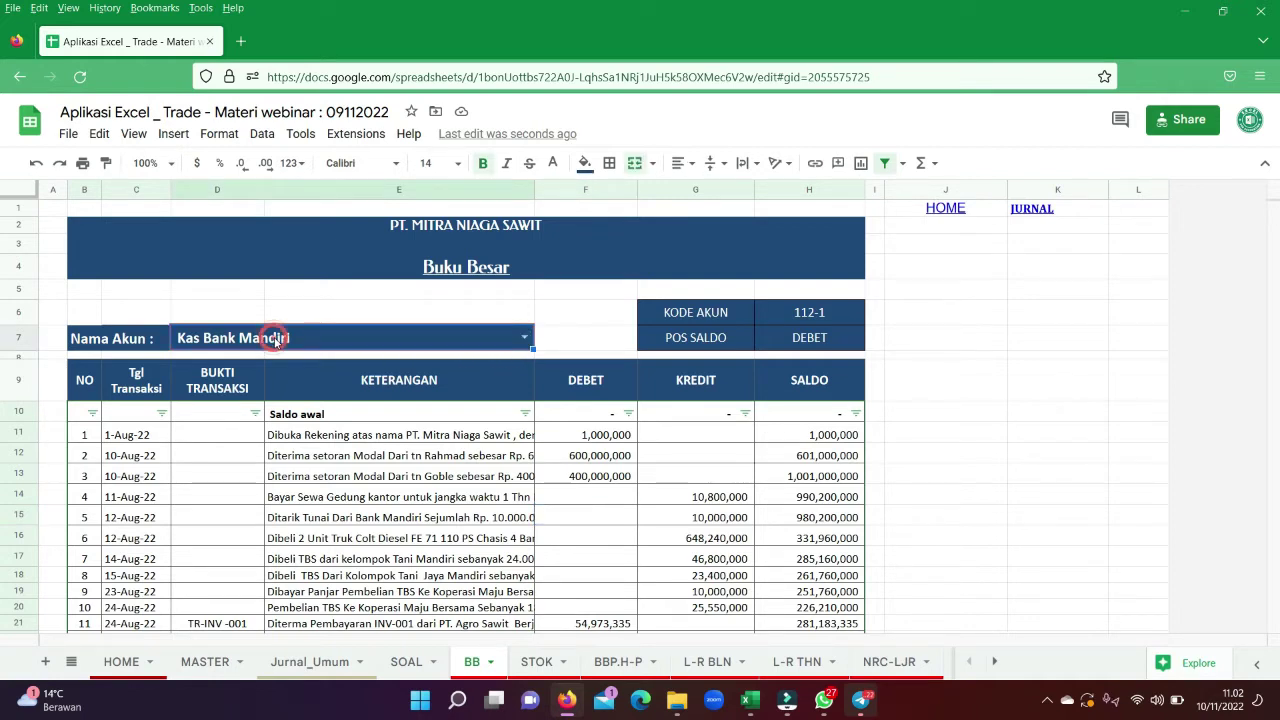
- Switch the ledger to Persediaan TBS (116-01), fill its account-name cell orange, and show STOK
left_click(523, 339)
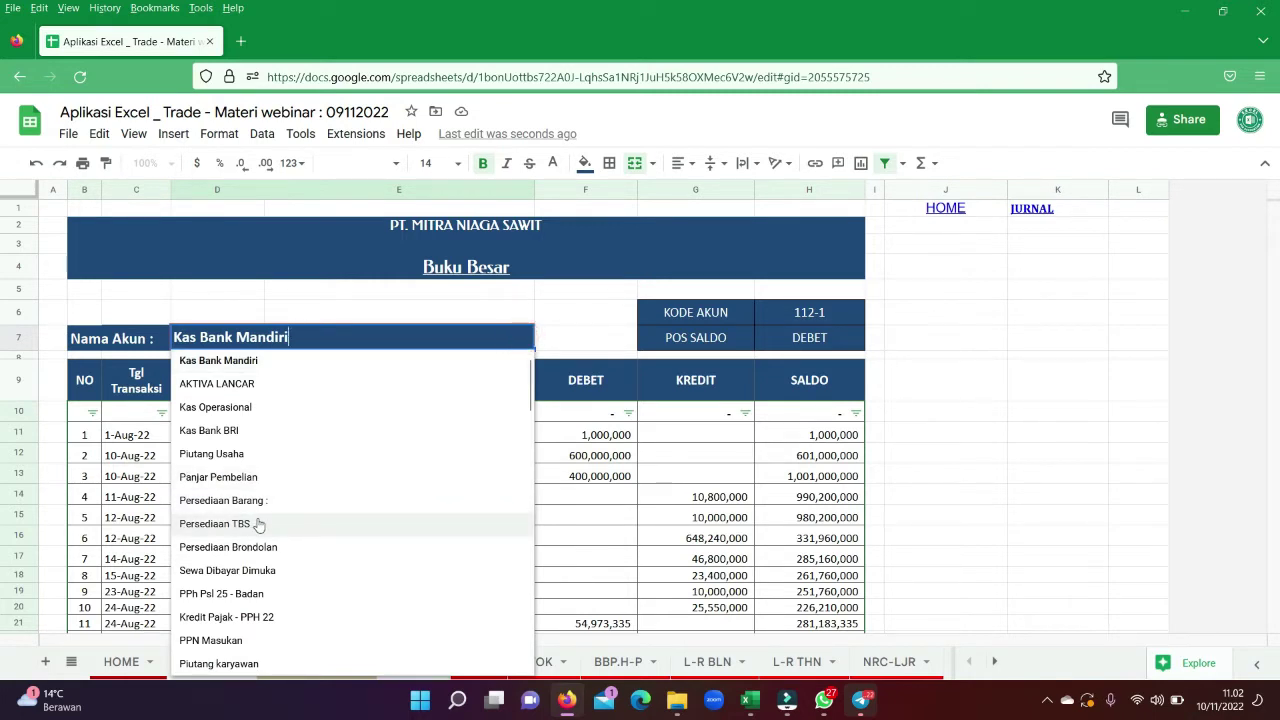
left_click(218, 523)
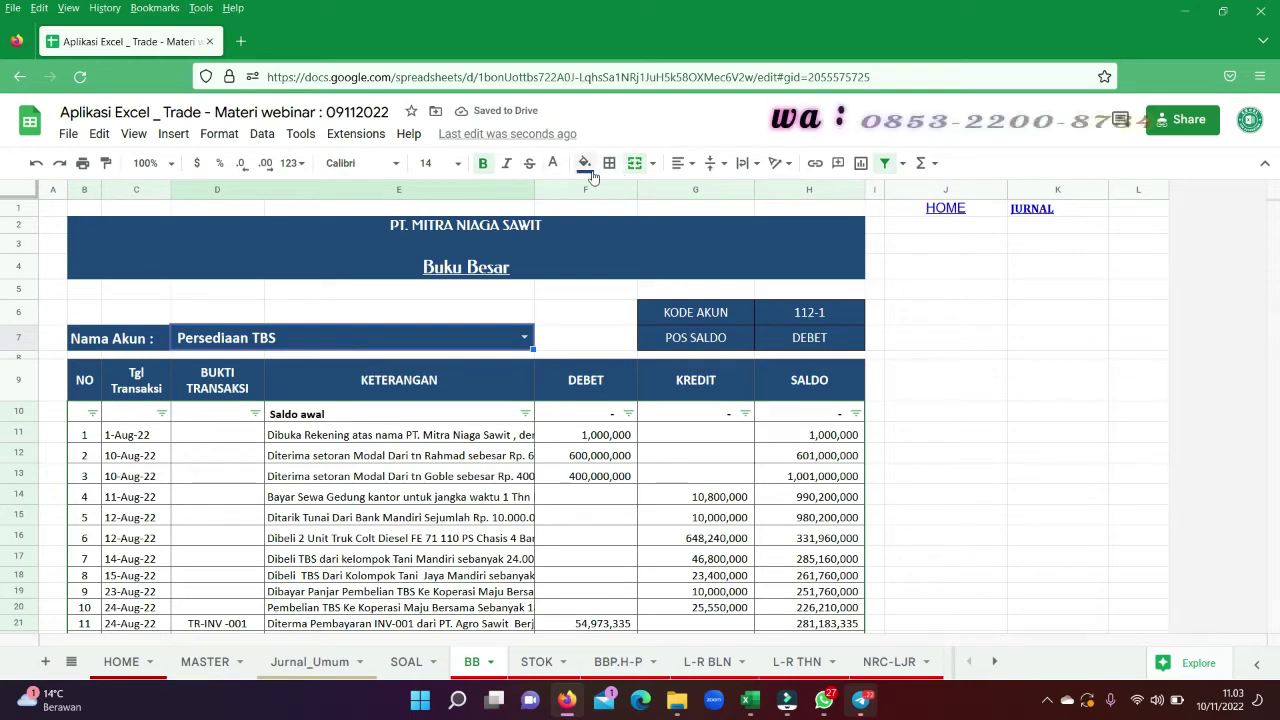
left_click(586, 164)
left_click(628, 293)
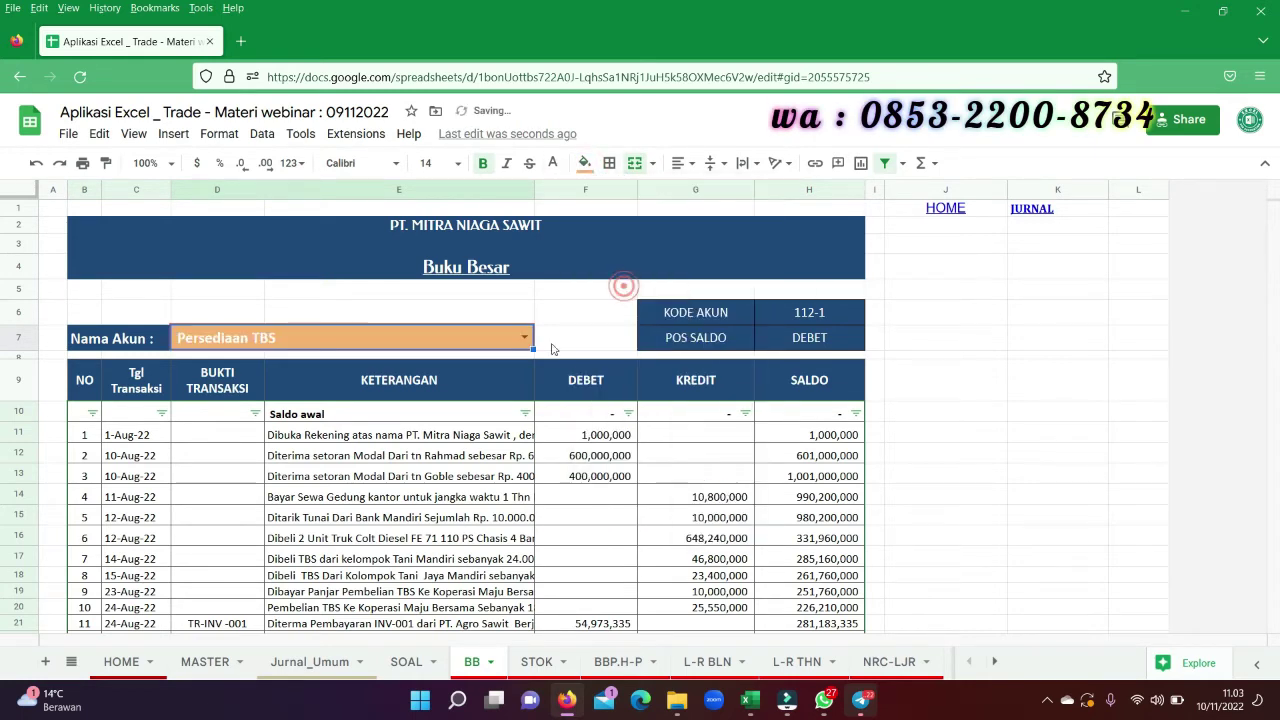
left_click(371, 331)
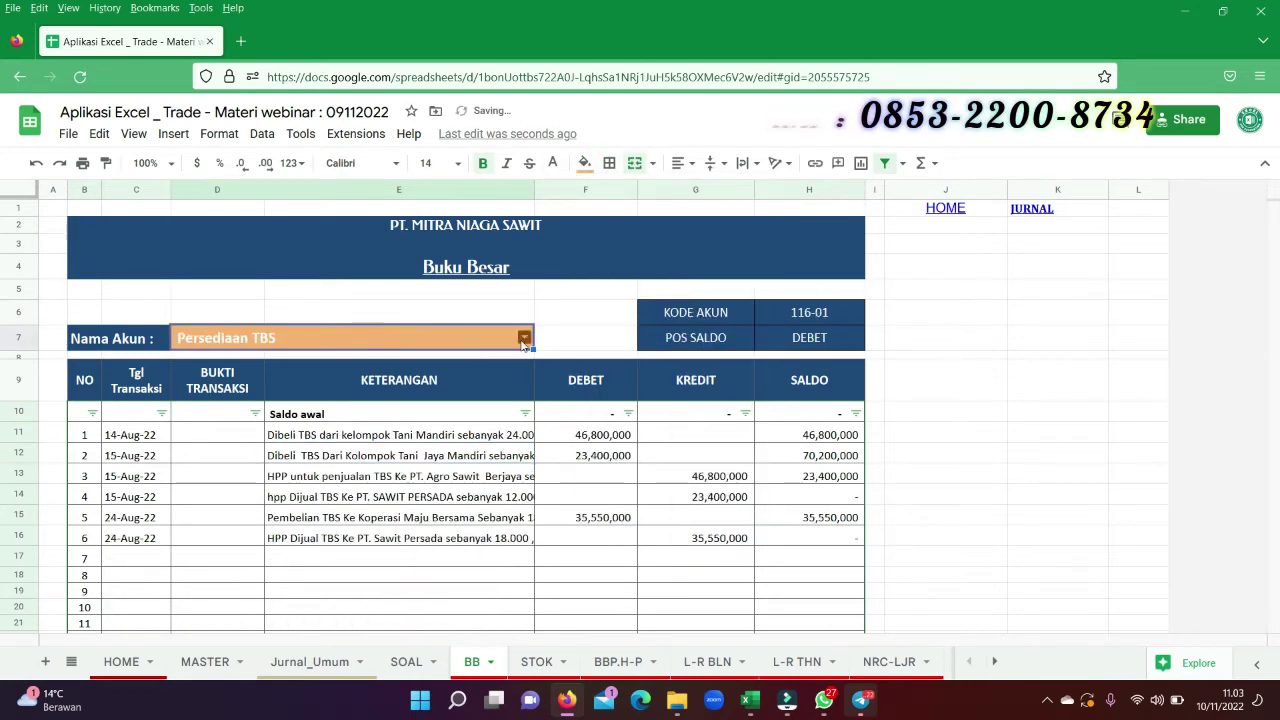
left_click(537, 662)
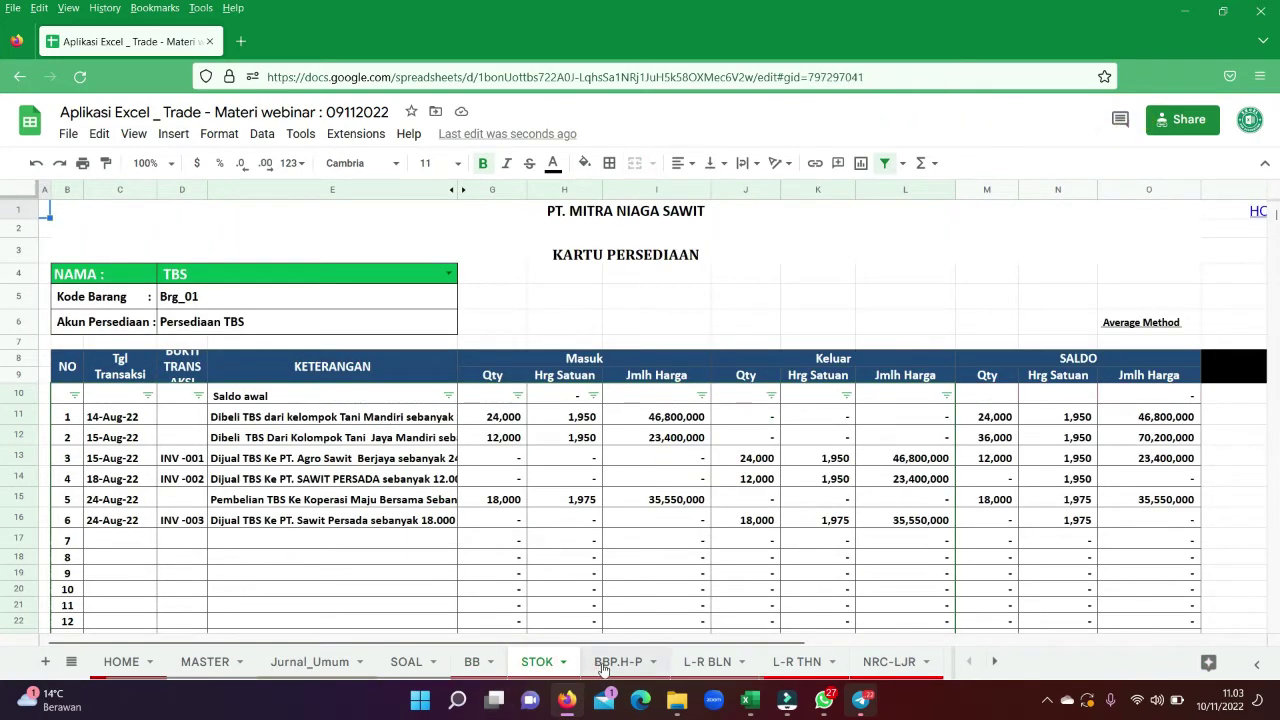
- Move BBP.H-P ahead of STOK and review PT. Agro Sawit Berjaya's receivable ledger
left_click_drag(612, 662, 538, 660)
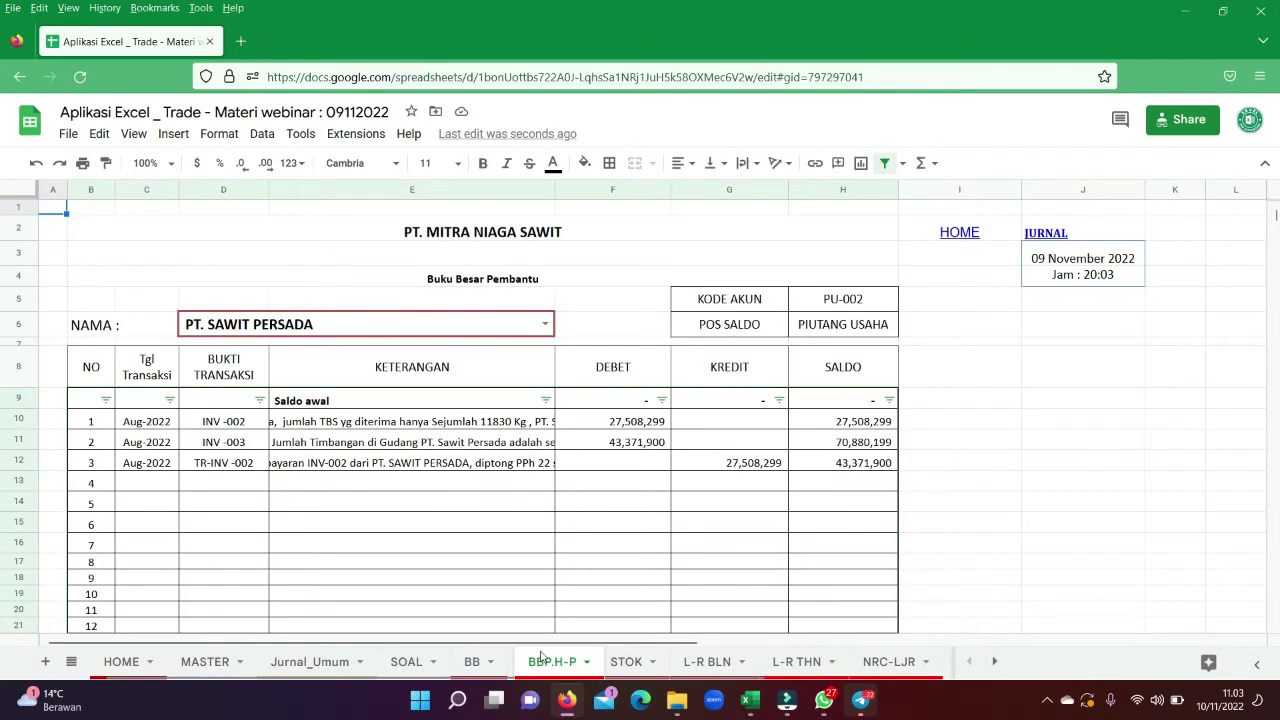
left_click(510, 325)
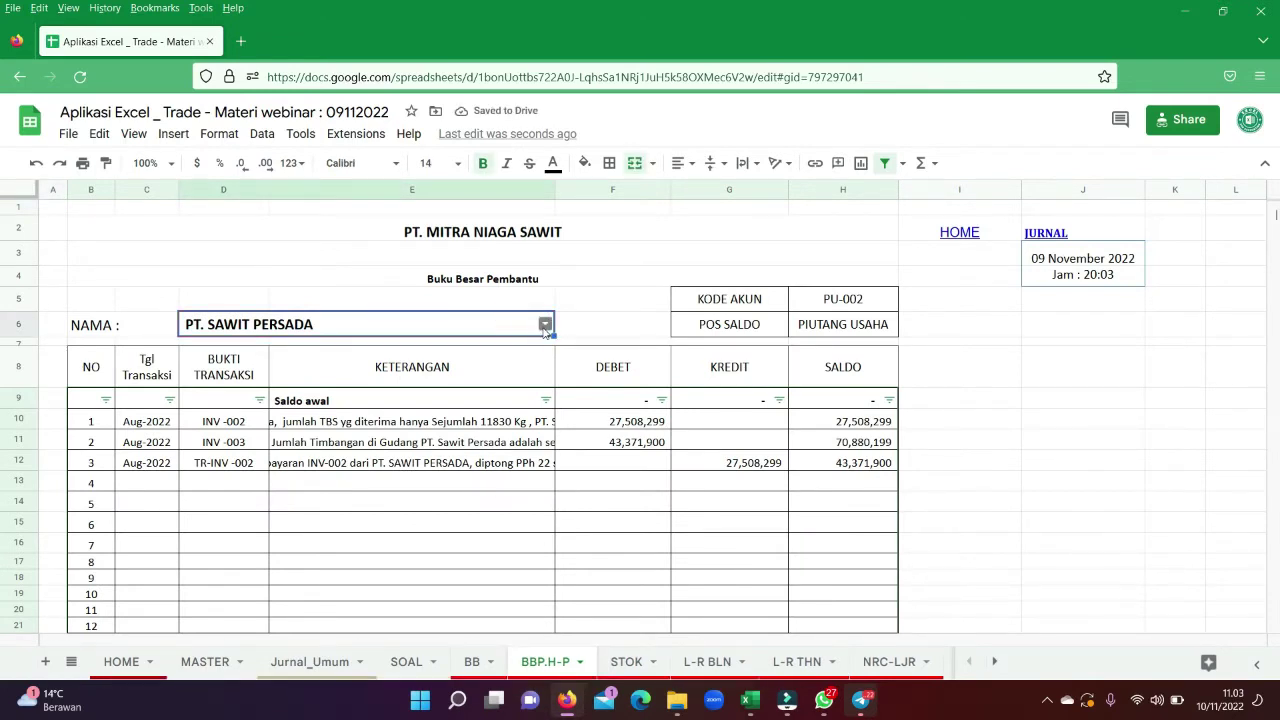
left_click(544, 327)
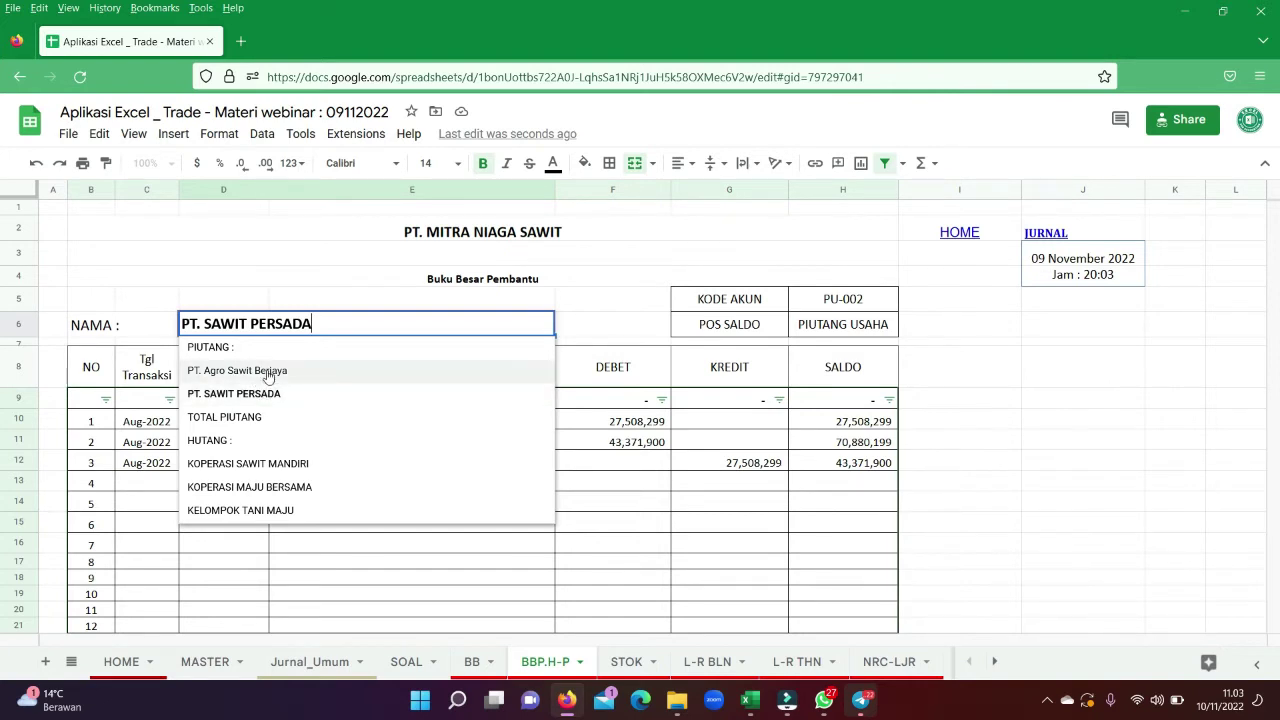
left_click(268, 371)
left_click(360, 490)
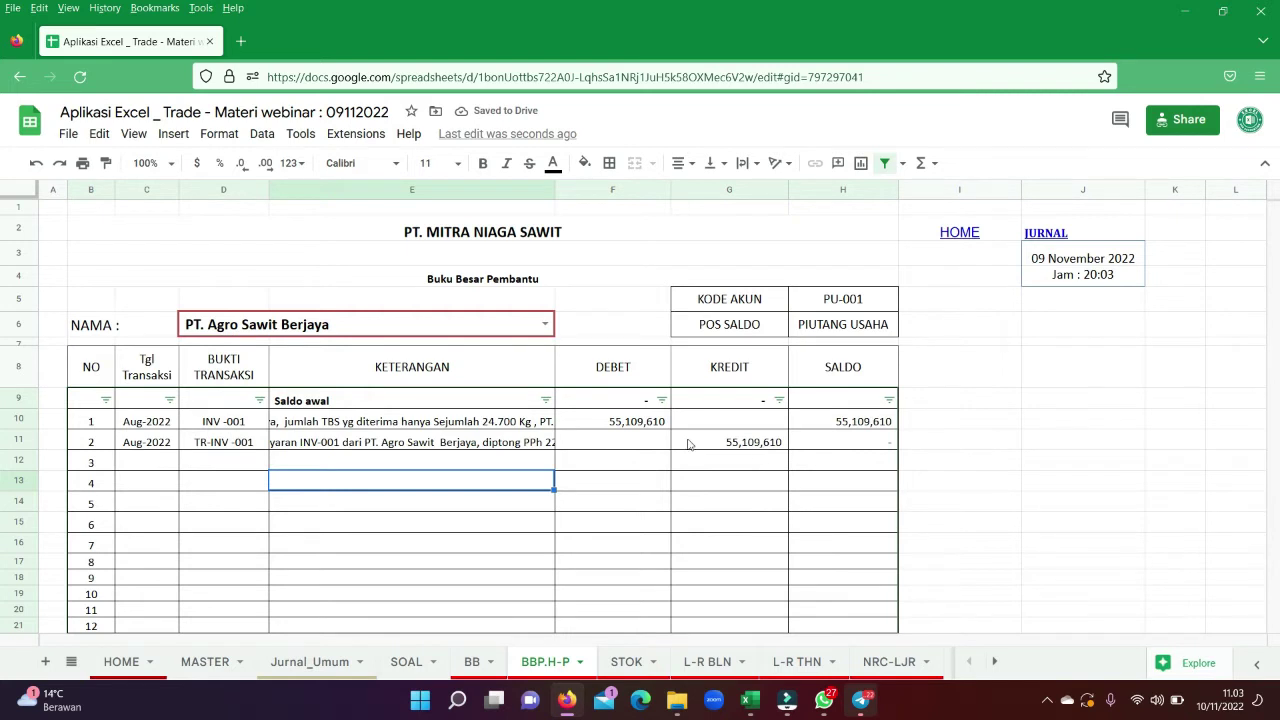
left_click(717, 443)
left_click(800, 442)
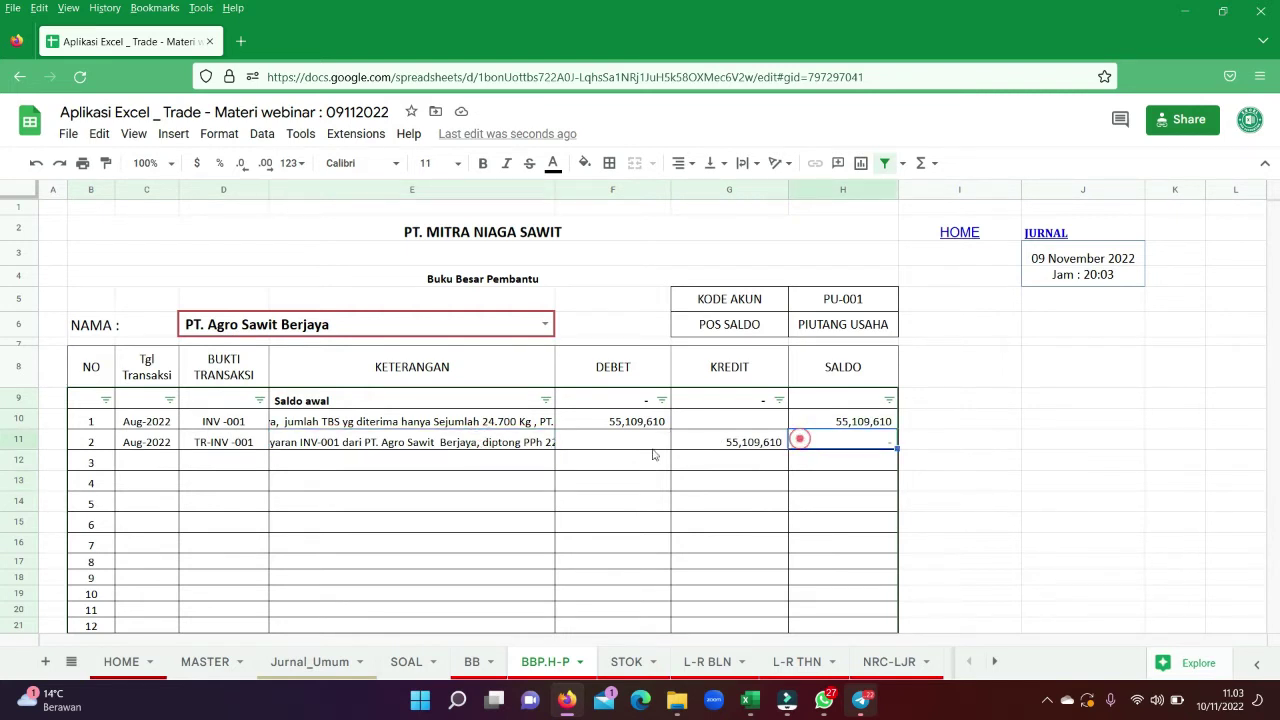
- Switch back to PT. SAWIT PERSADA, check its 43,371,900 closing balance, and return to STOK
left_click(545, 324)
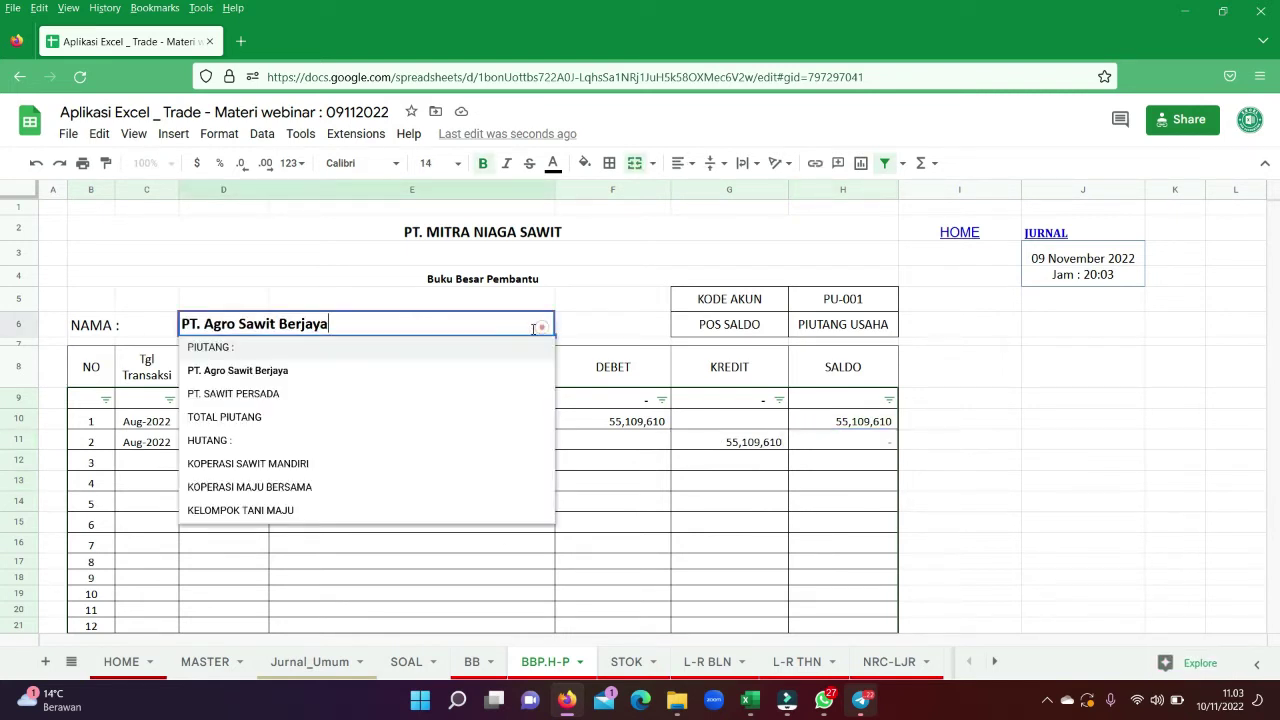
left_click(259, 394)
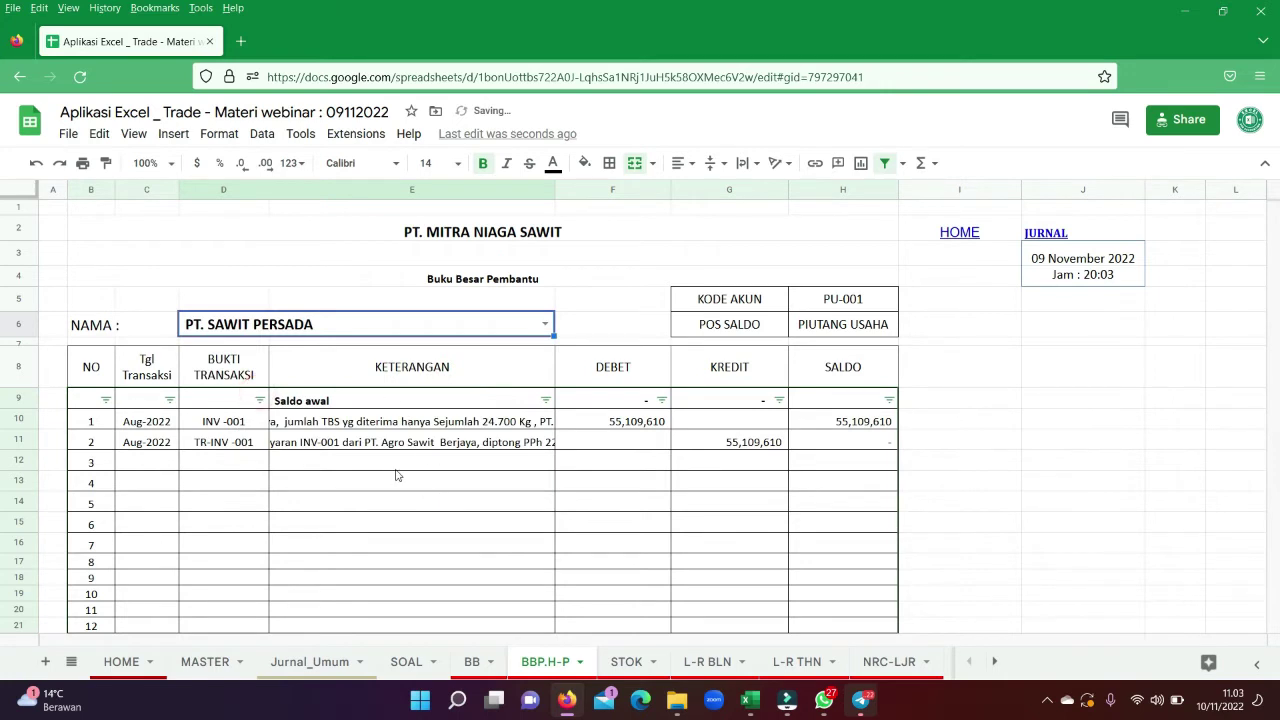
left_click(396, 468)
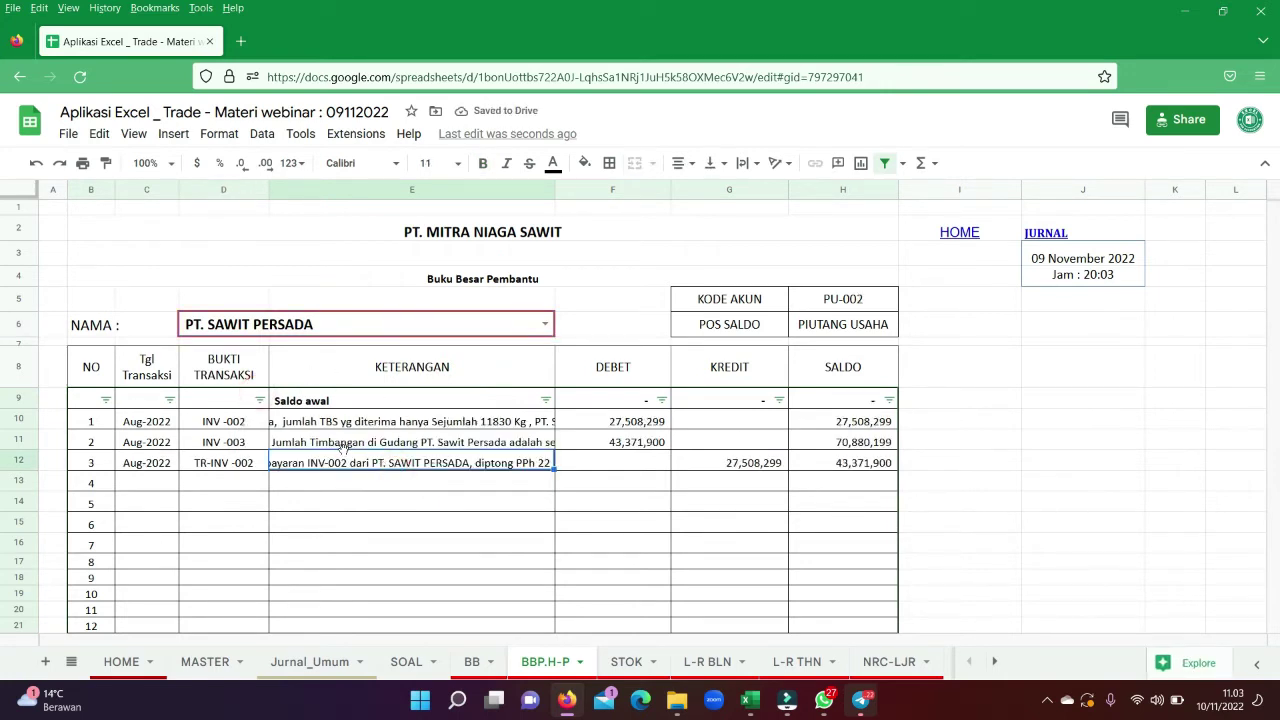
left_click(877, 468)
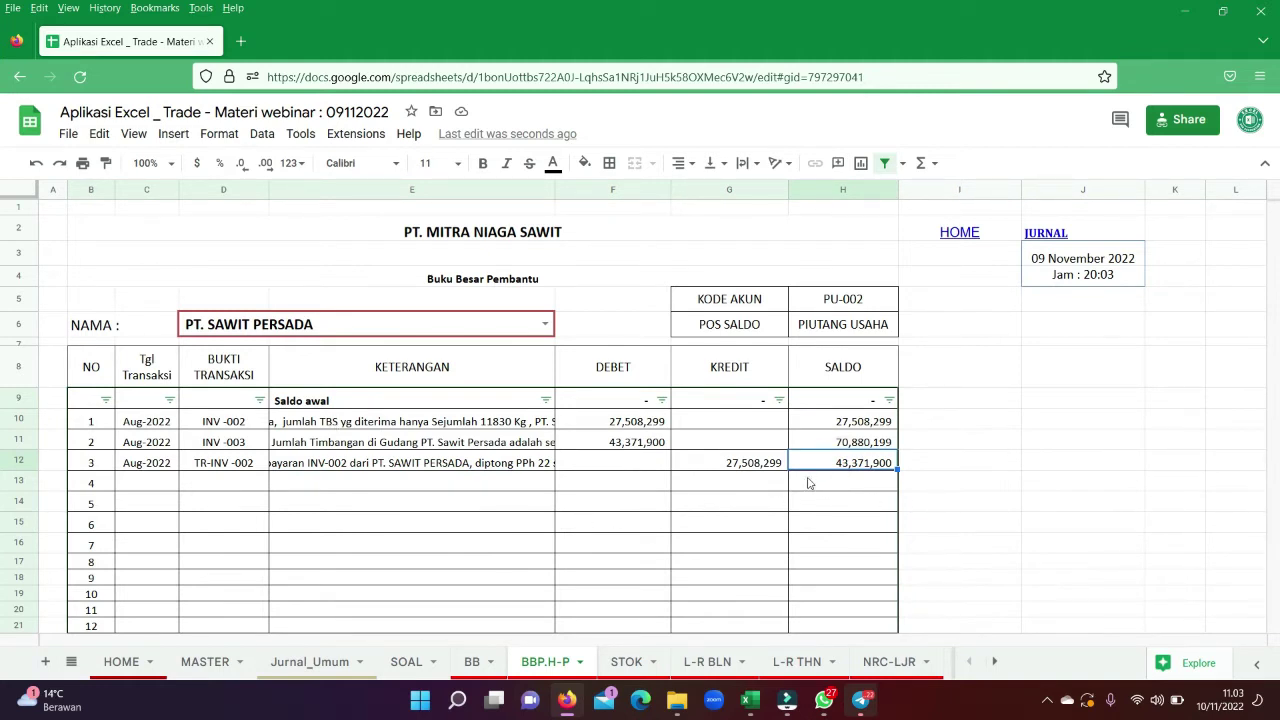
left_click(626, 662)
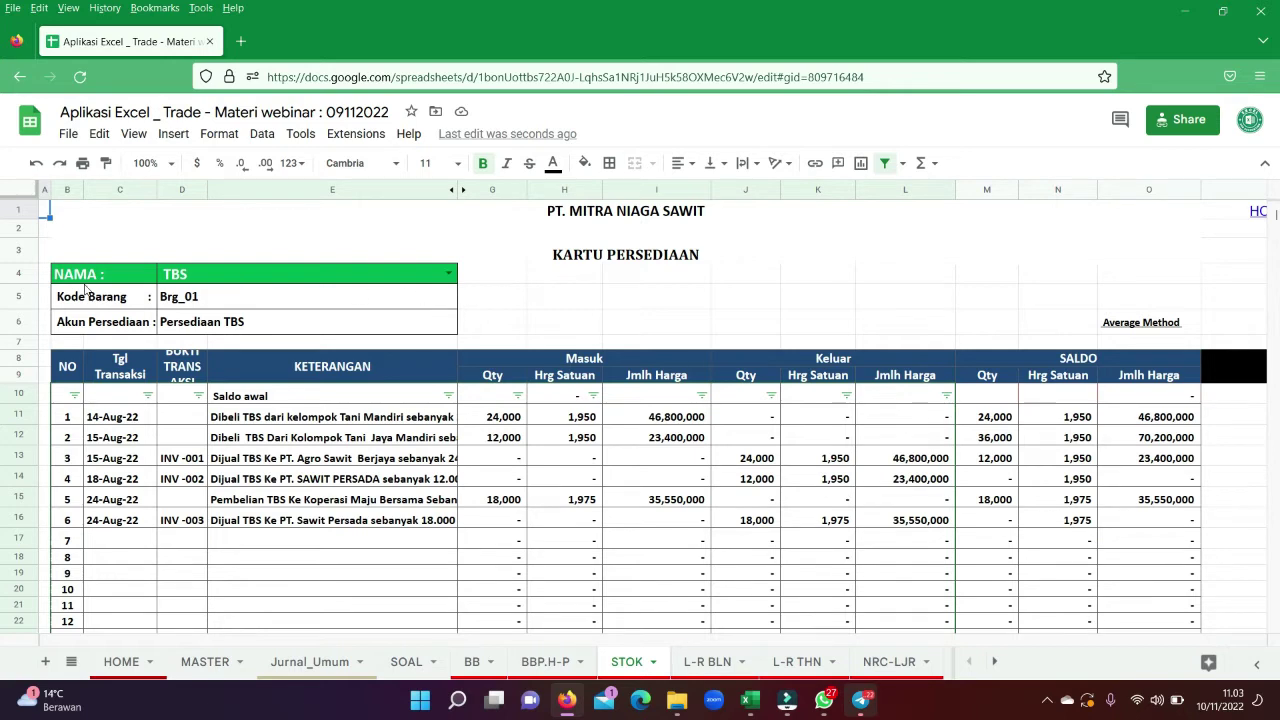
- Keep TBS as the item and fill its item-name cell light red
left_click(265, 274)
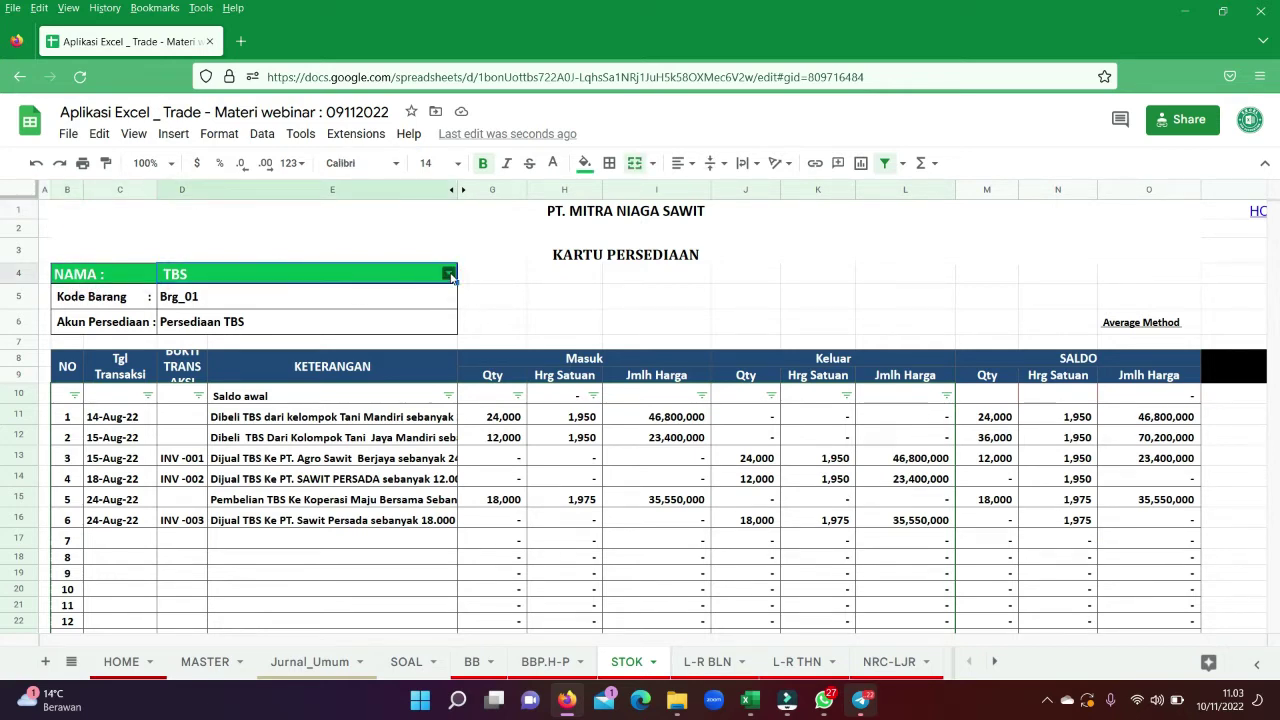
left_click(448, 273)
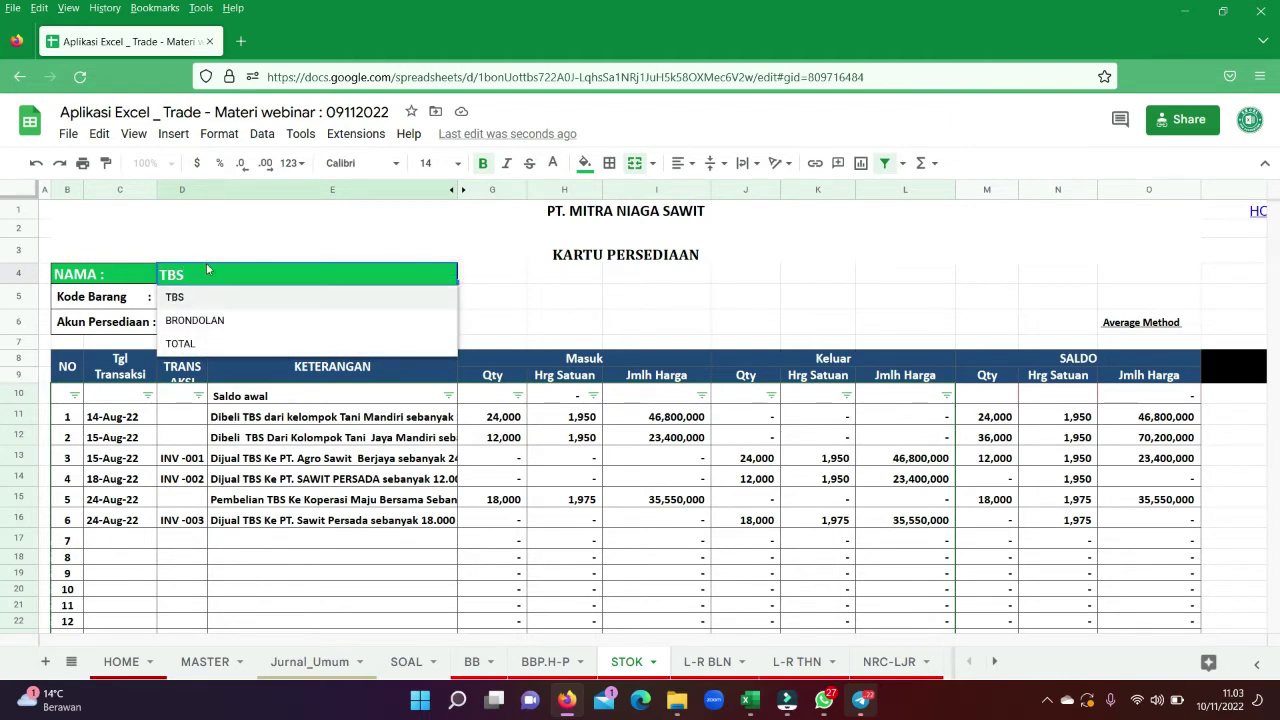
left_click(312, 268)
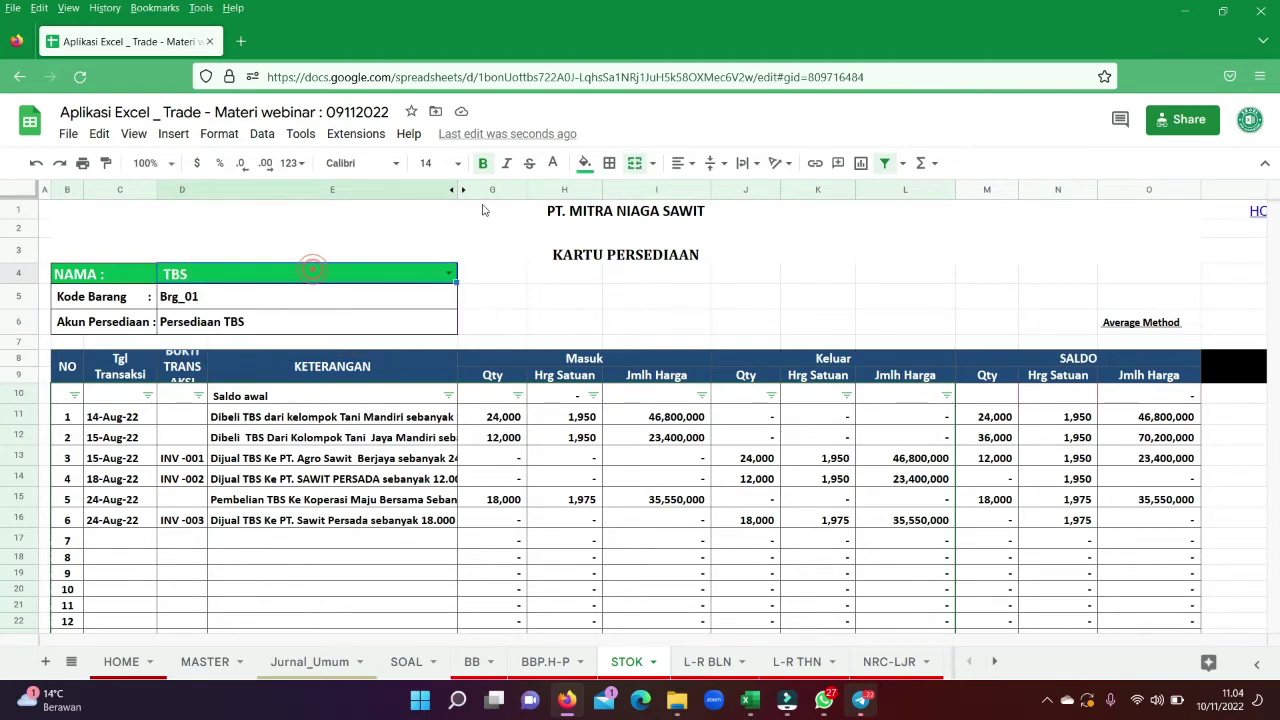
left_click(585, 163)
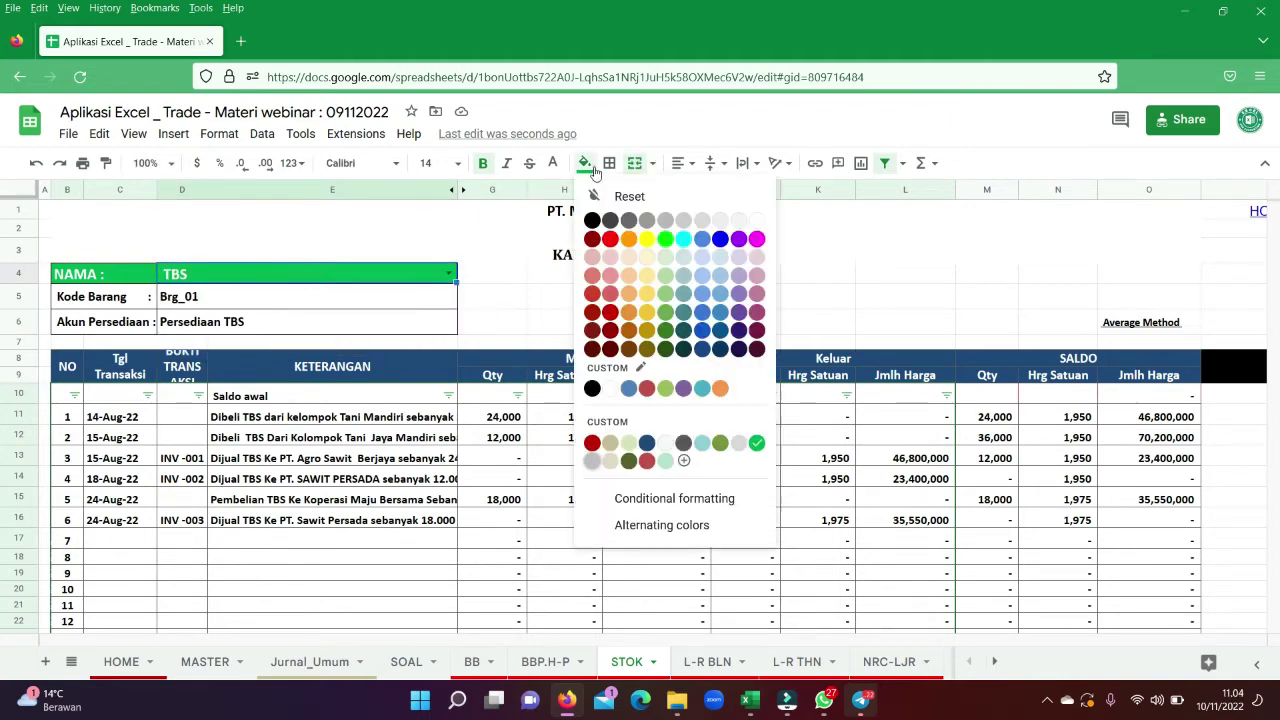
left_click(611, 294)
left_click(354, 298)
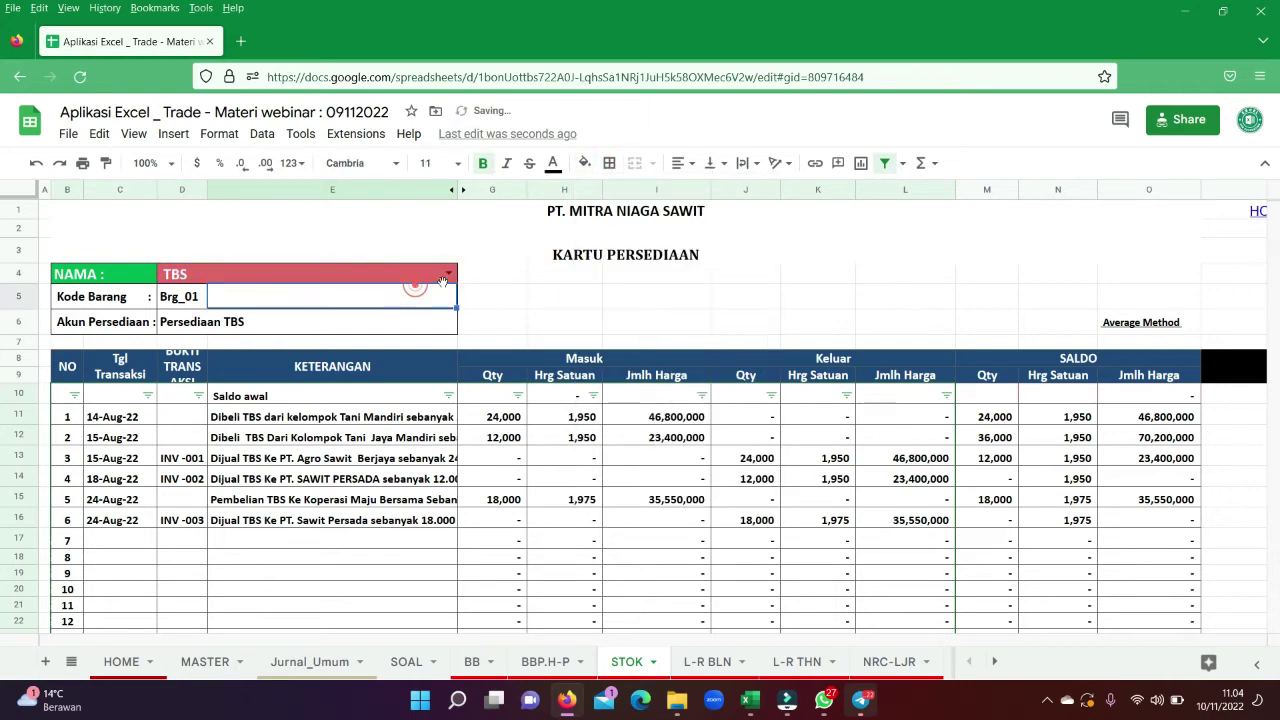
- Show the BRONDOLAN card, with its single 2,000-unit purchase at 3,000
left_click(447, 274)
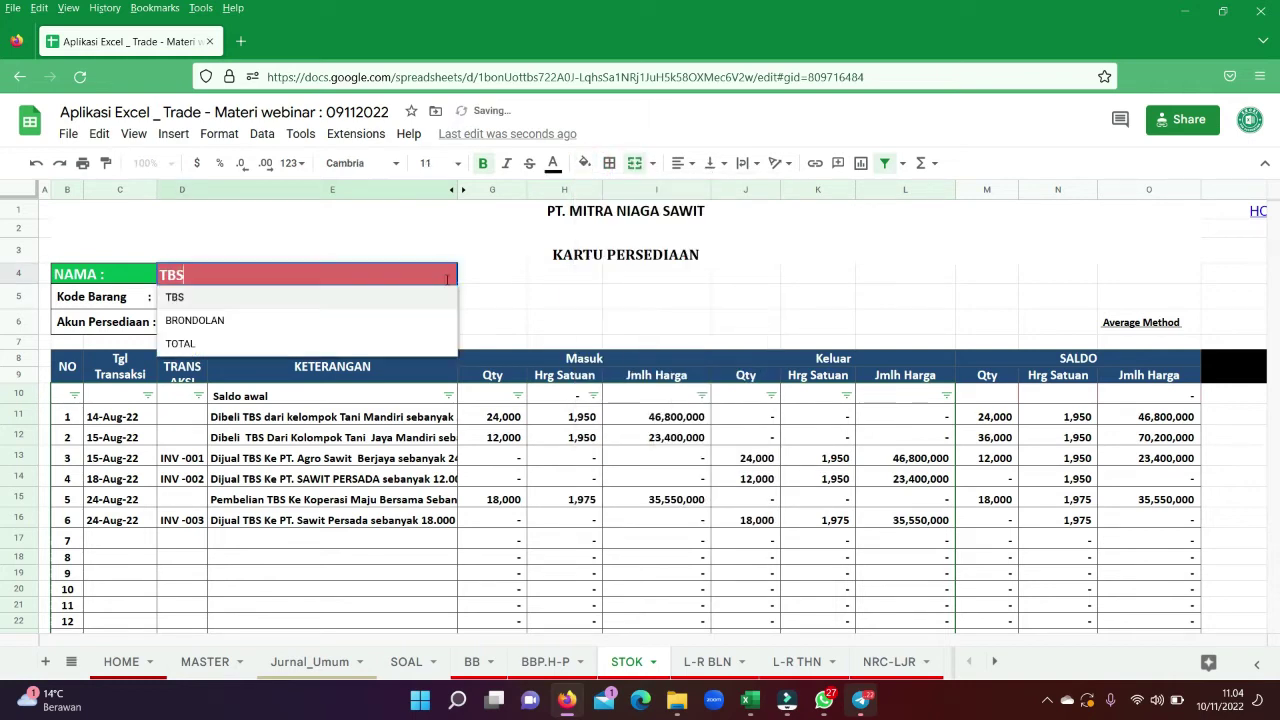
left_click(196, 321)
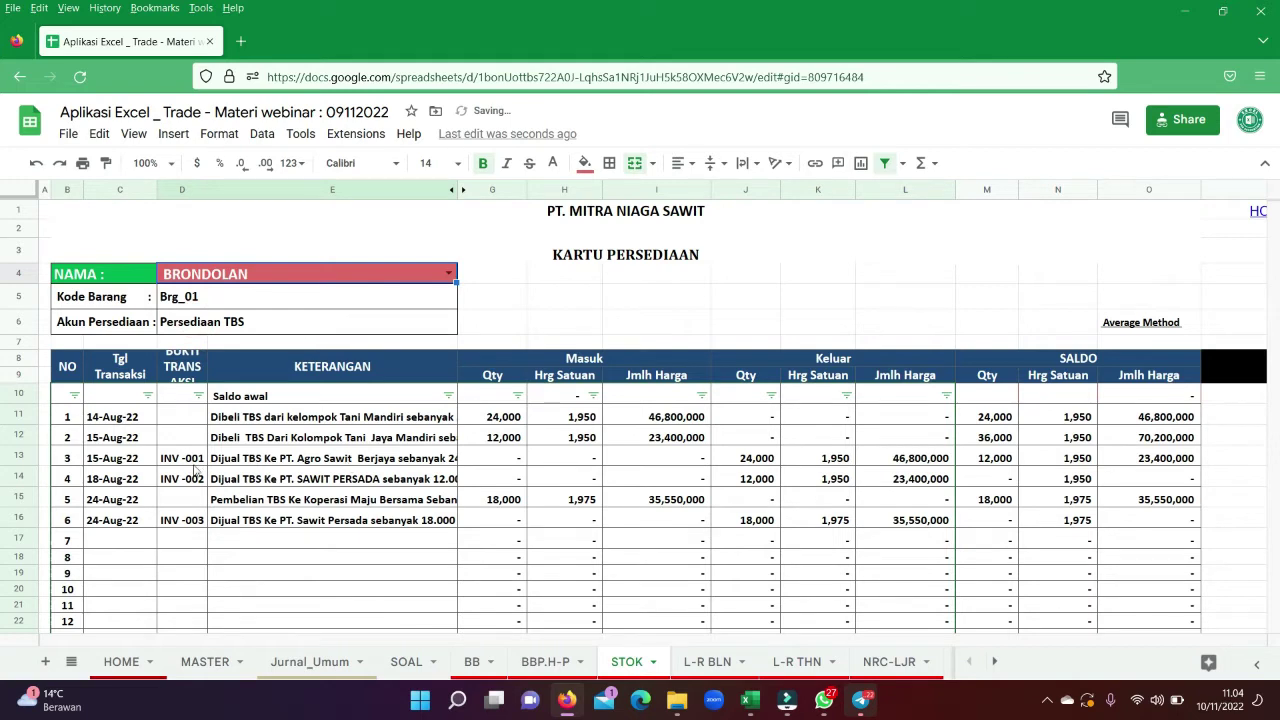
left_click(323, 460)
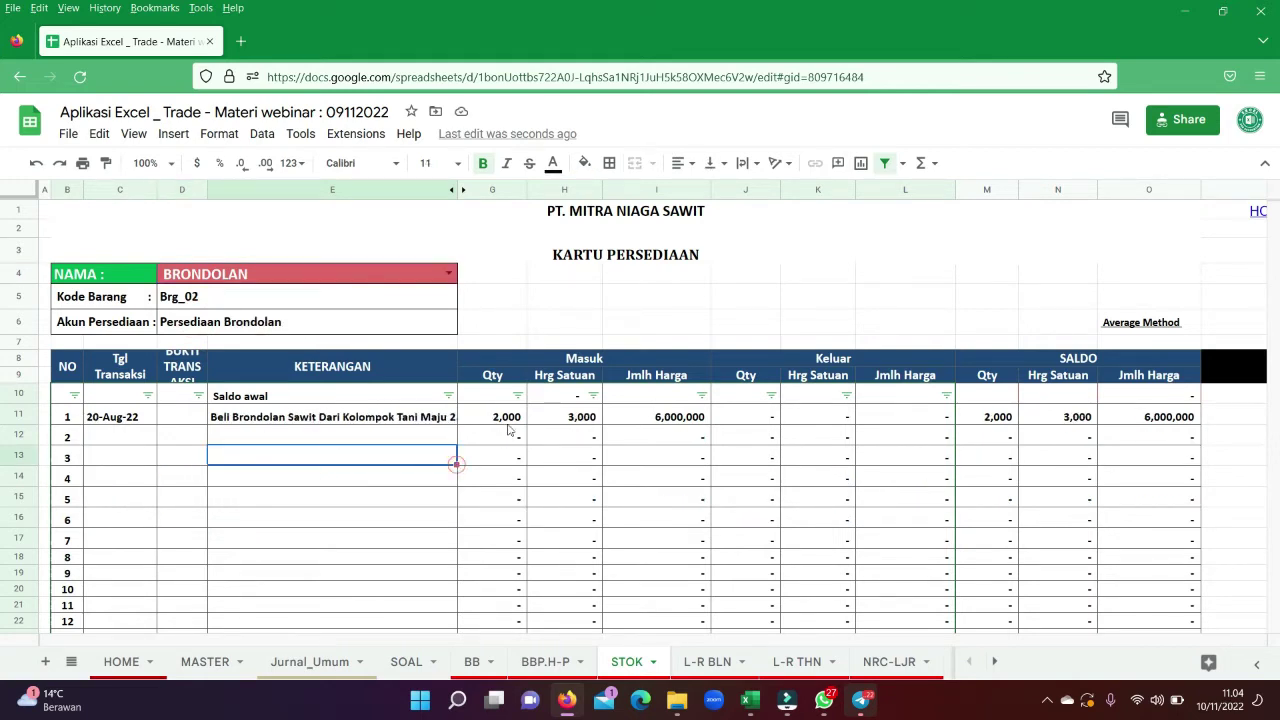
left_click(677, 469)
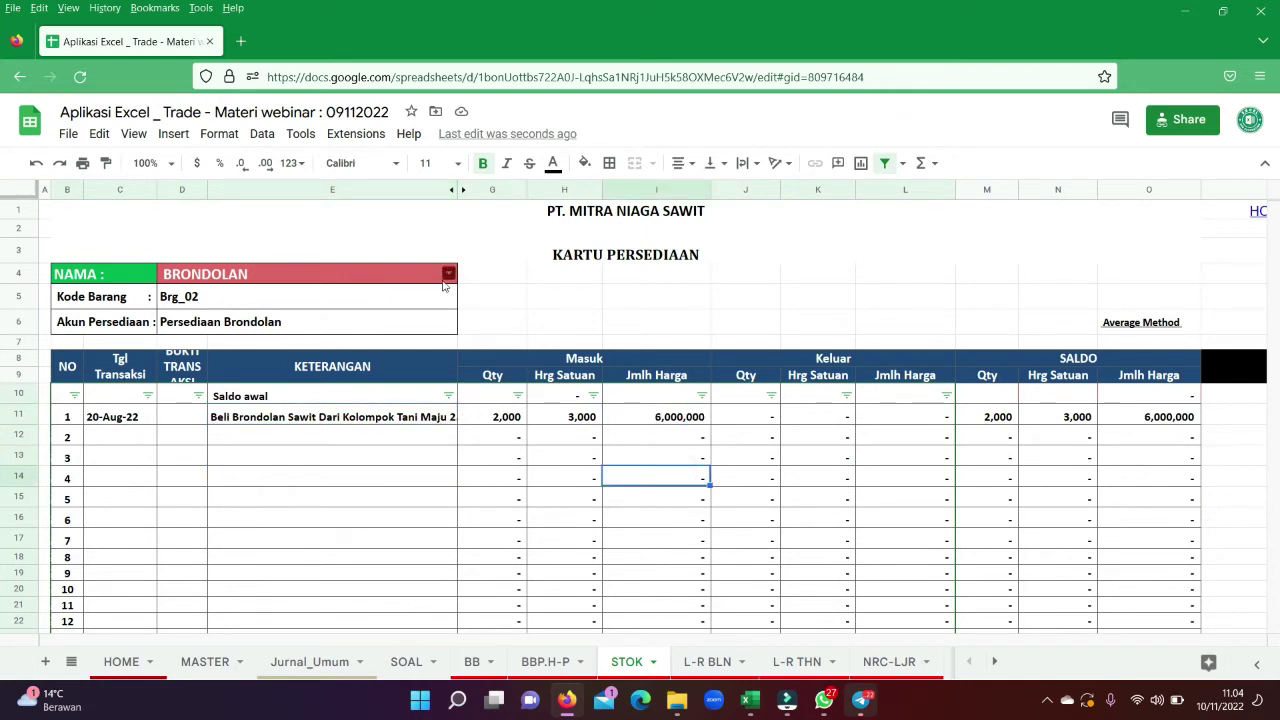
- Switch the card back to TBS and select the row 6 SALDO cells
left_click(445, 278)
left_click(176, 298)
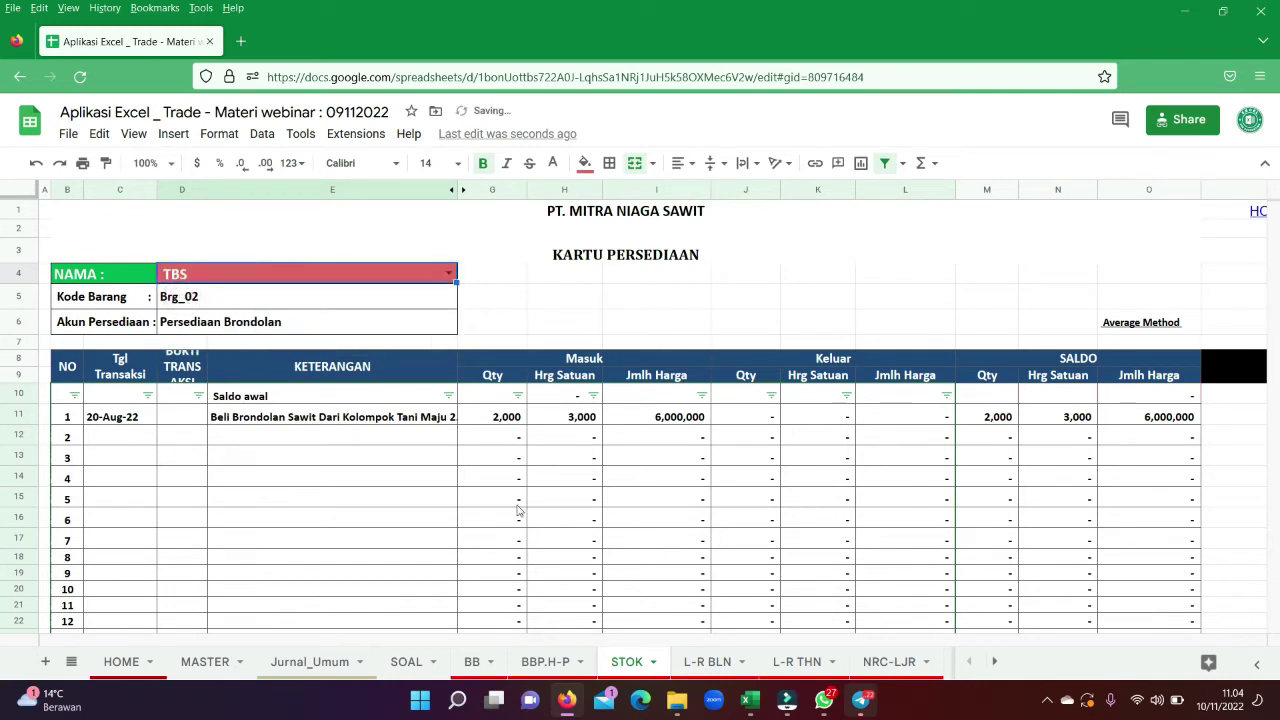
left_click(779, 536)
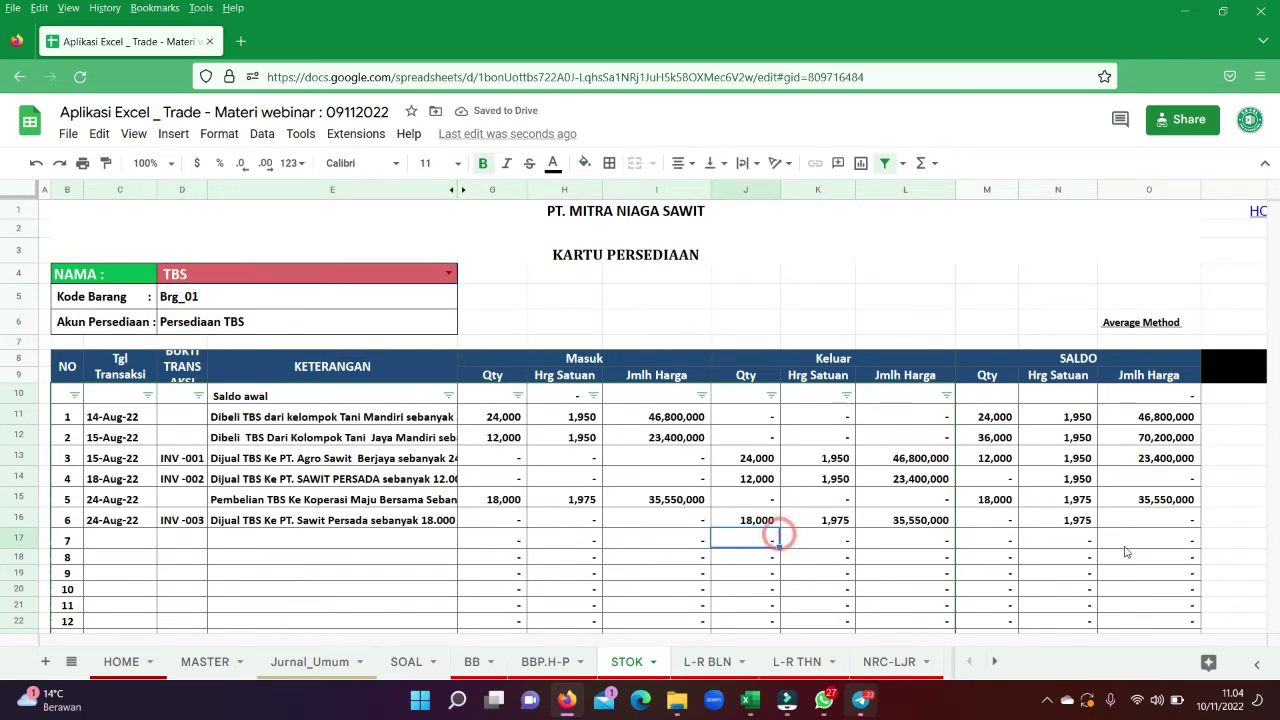
left_click(1040, 520)
left_click(1037, 516)
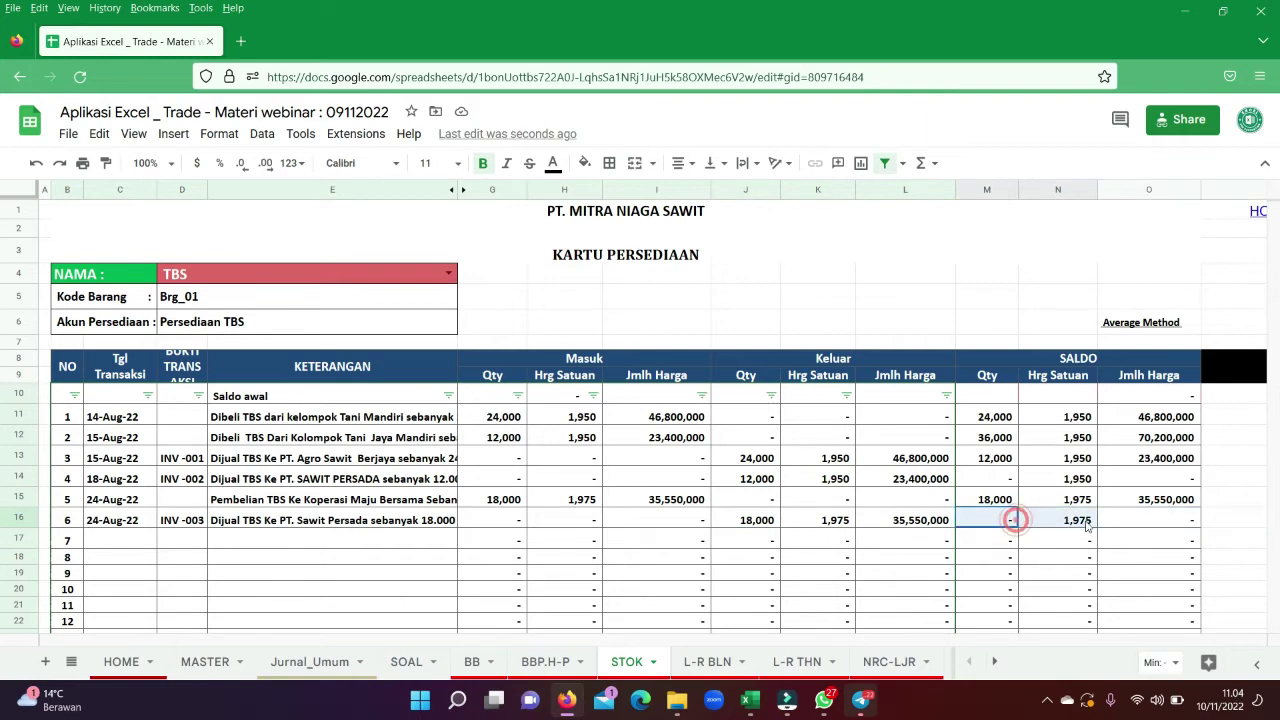
left_click_drag(1014, 520, 996, 530)
- Open the L-R BLN monthly report, set its month to July, and scroll through it
left_click(708, 661)
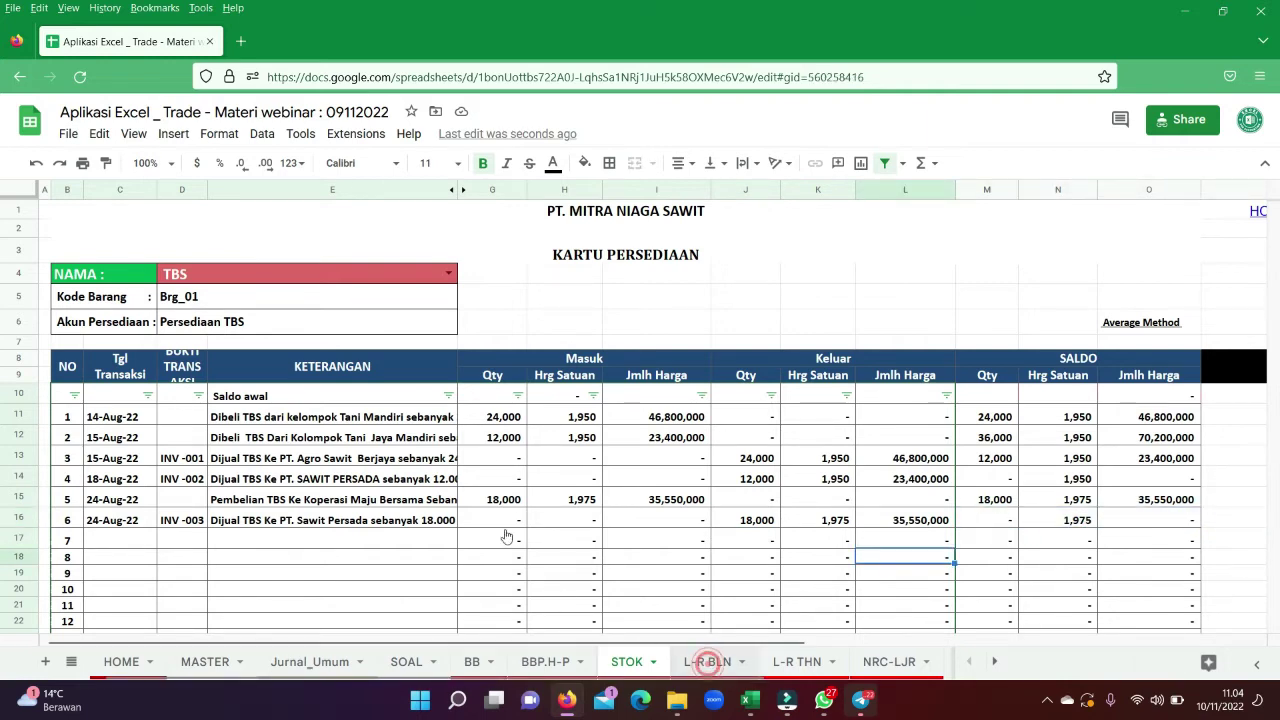
scroll(560, 440, "up", 3)
scroll(547, 427, "up", 3)
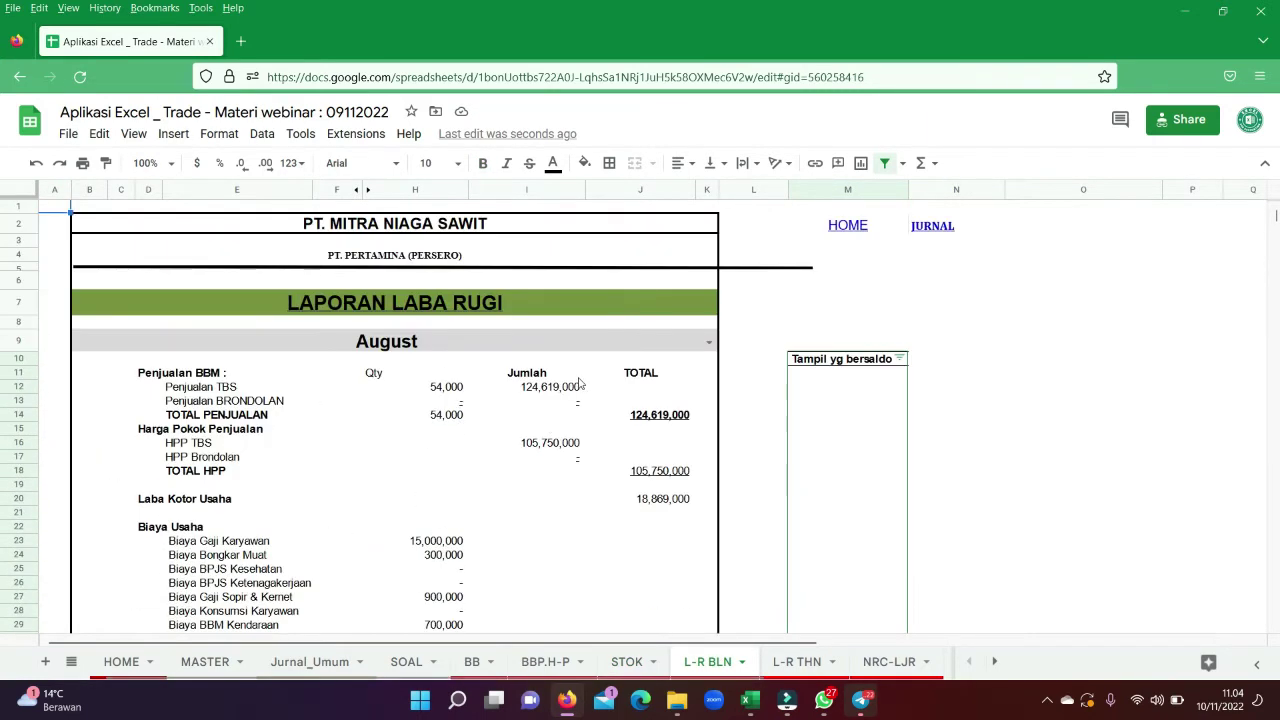
scroll(368, 399, "down", 10)
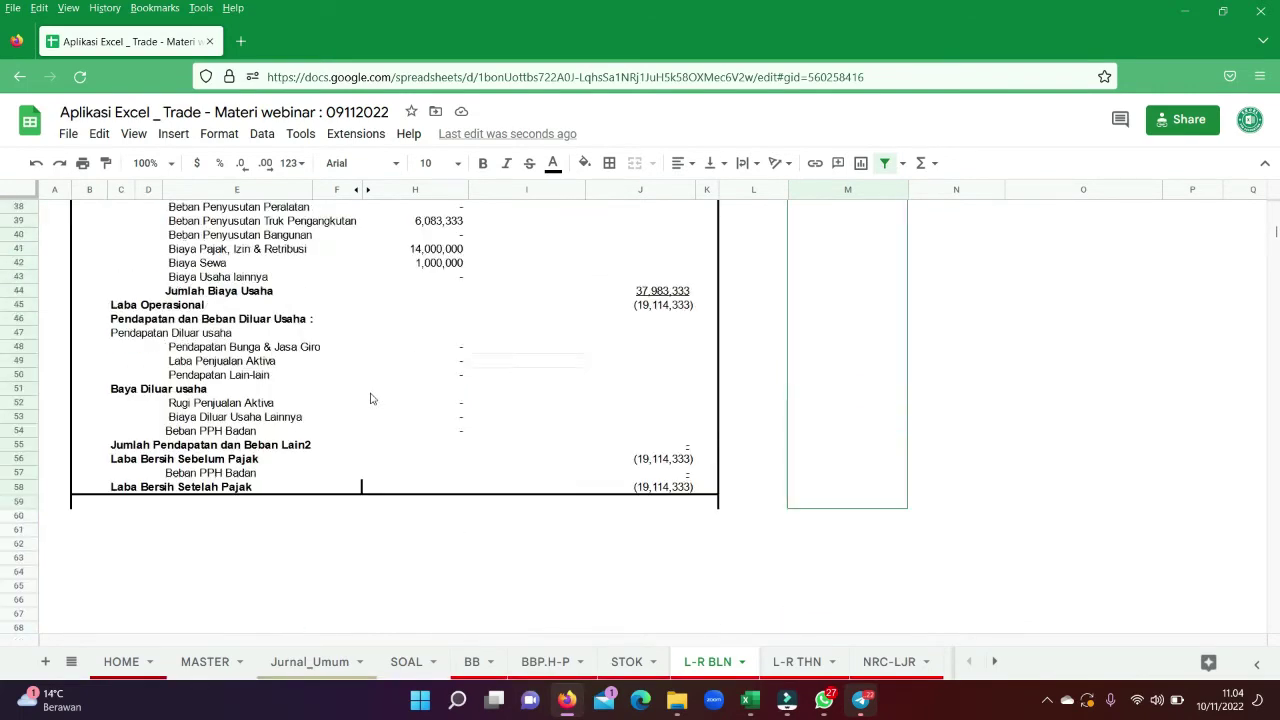
scroll(450, 360, "up", 5)
scroll(660, 350, "up", 2)
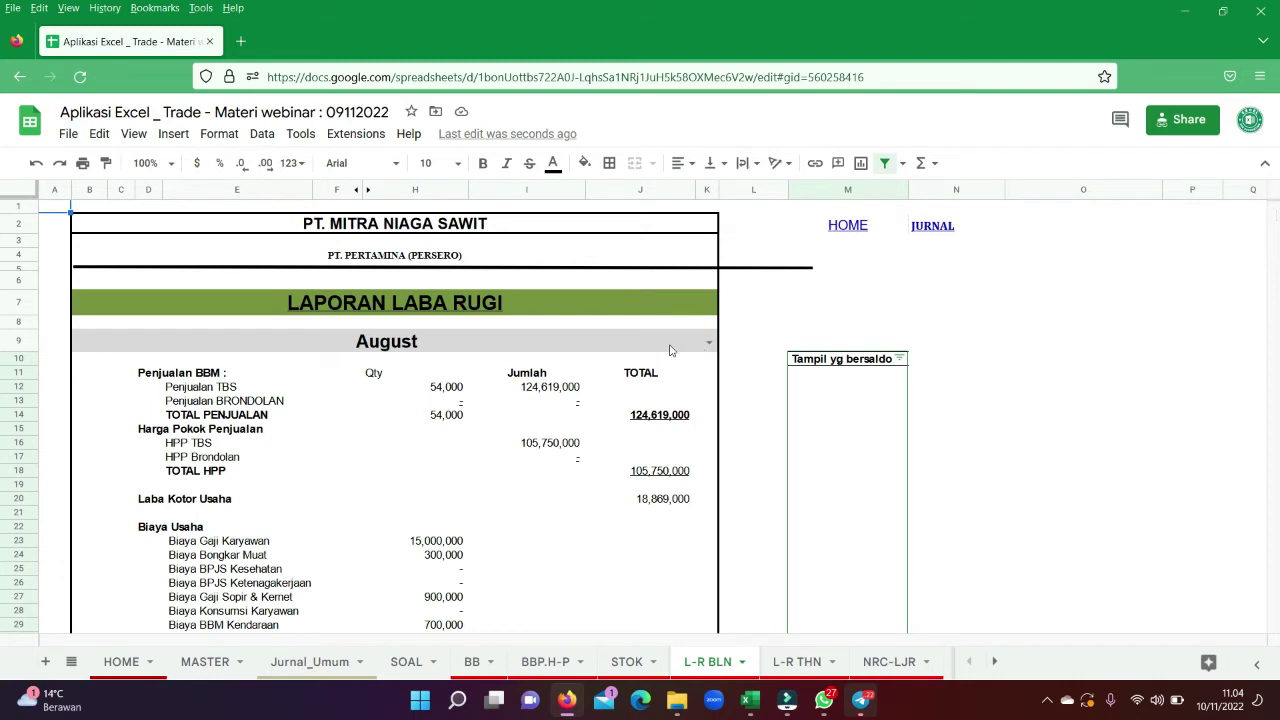
left_click(706, 345)
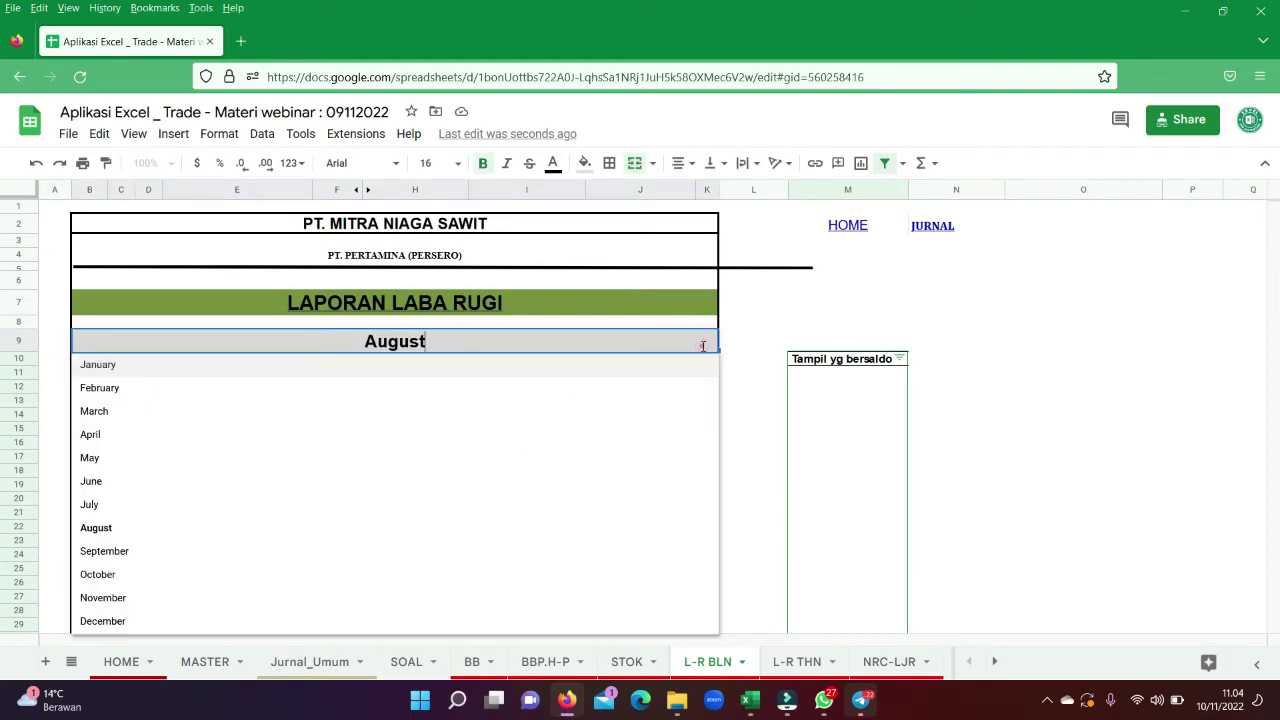
left_click(105, 508)
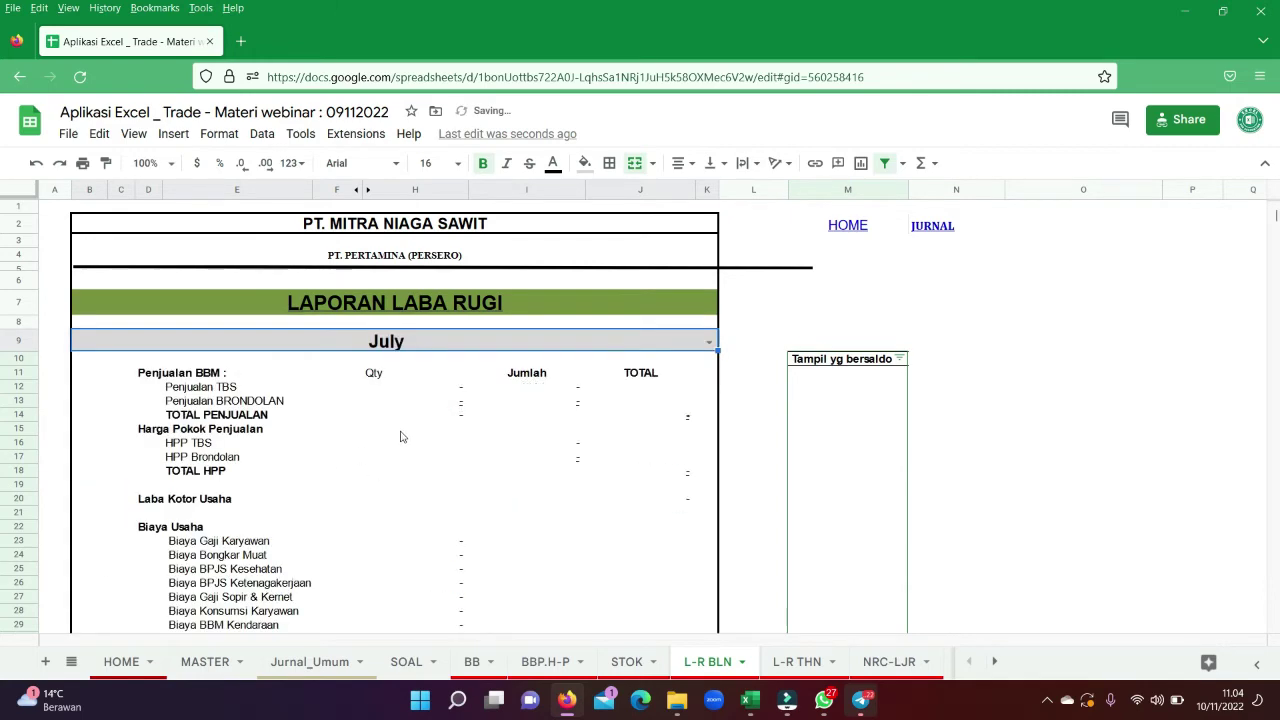
scroll(600, 430, "down", 3)
scroll(614, 429, "down", 4)
scroll(590, 440, "up", 6)
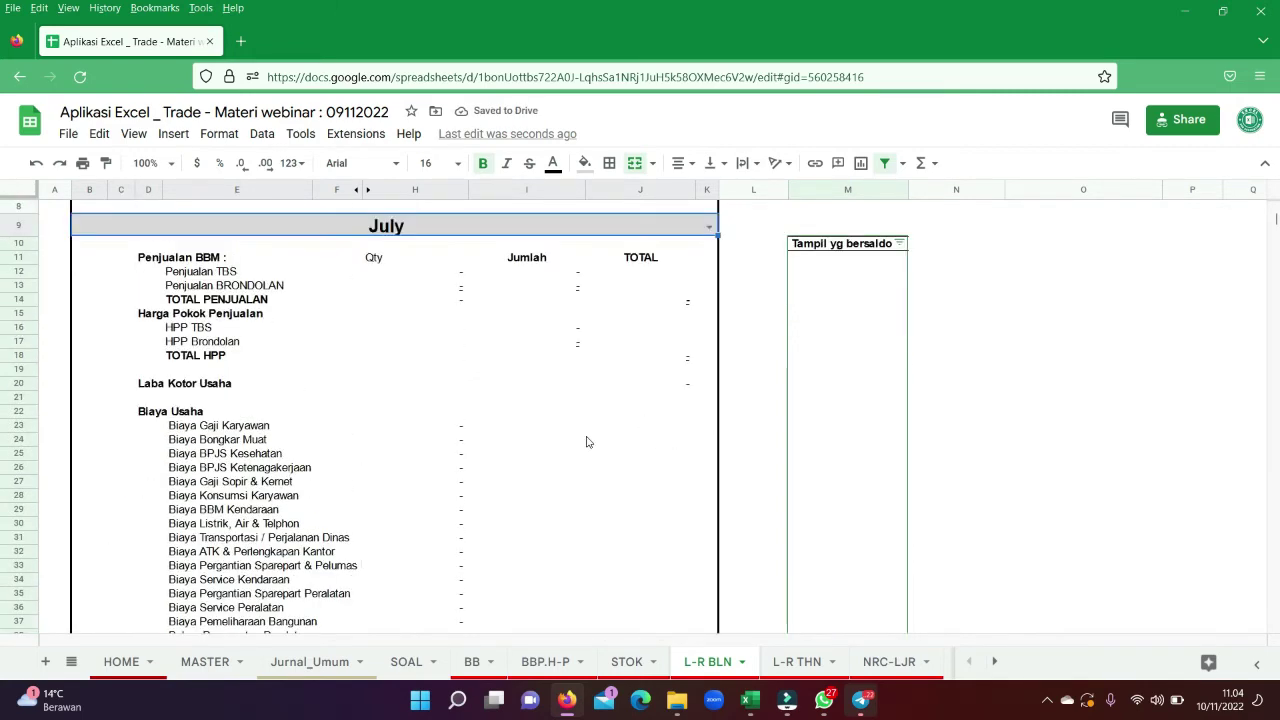
scroll(477, 405, "up", 2)
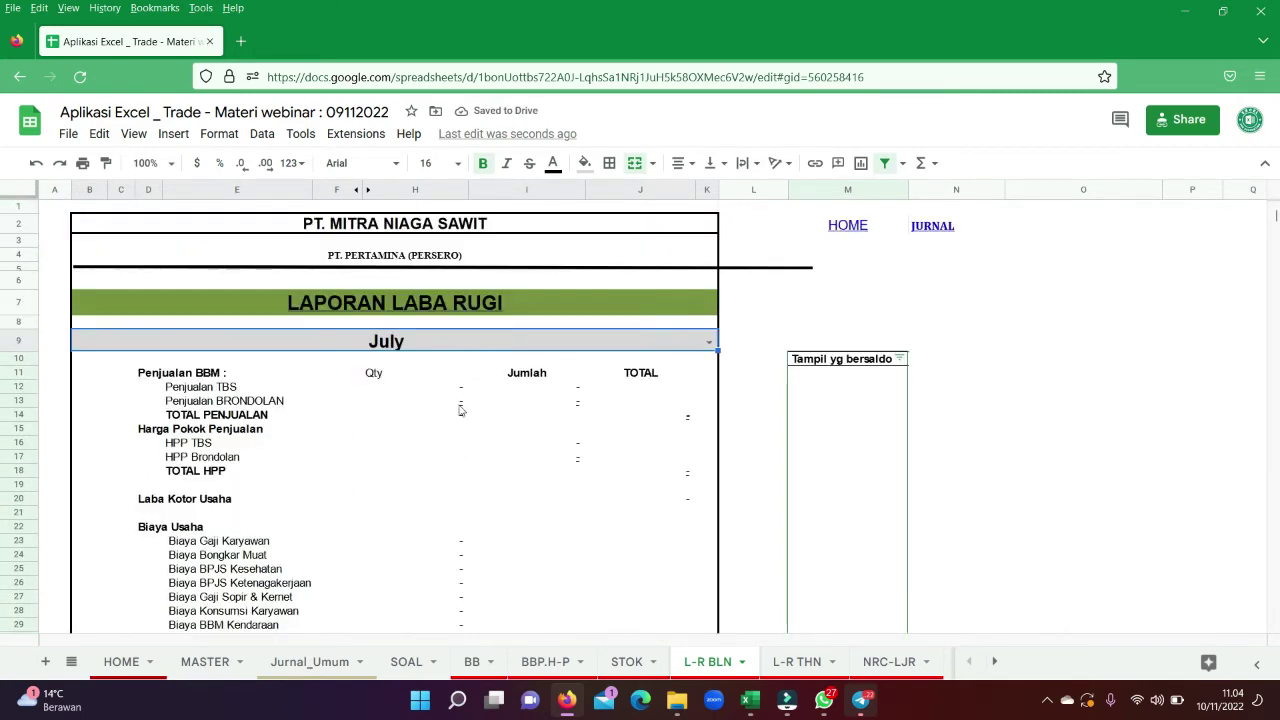
- Switch the report to August: operating expenses 37,983,333, operating loss (19,114,333)
left_click(708, 341)
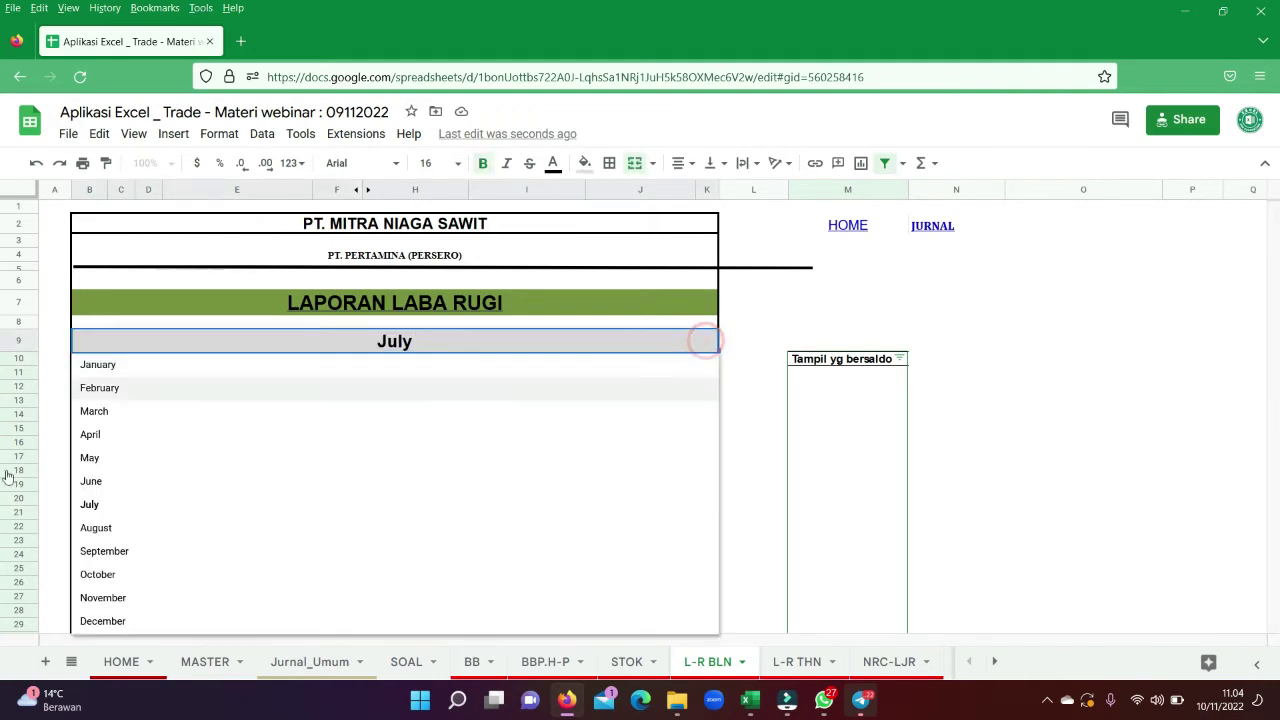
left_click(98, 528)
left_click(603, 513)
scroll(600, 510, "down", 3)
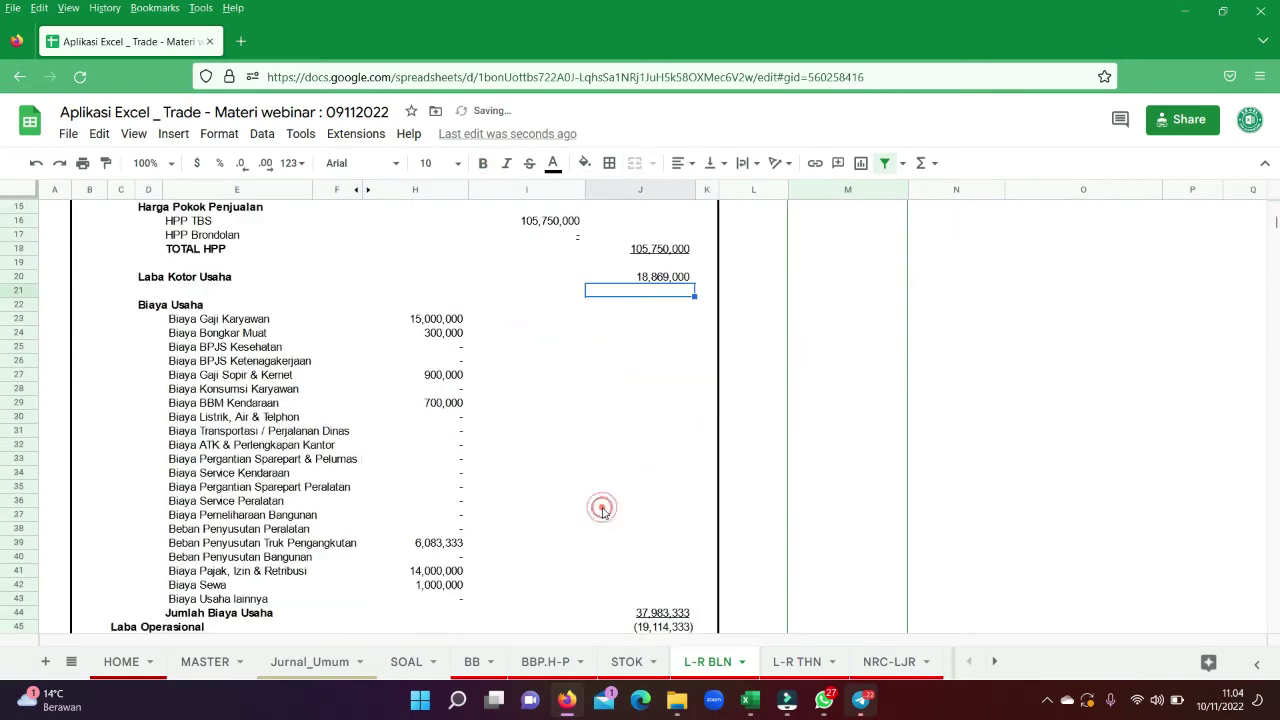
scroll(620, 500, "down", 6)
left_click(689, 362)
scroll(686, 362, "up", 8)
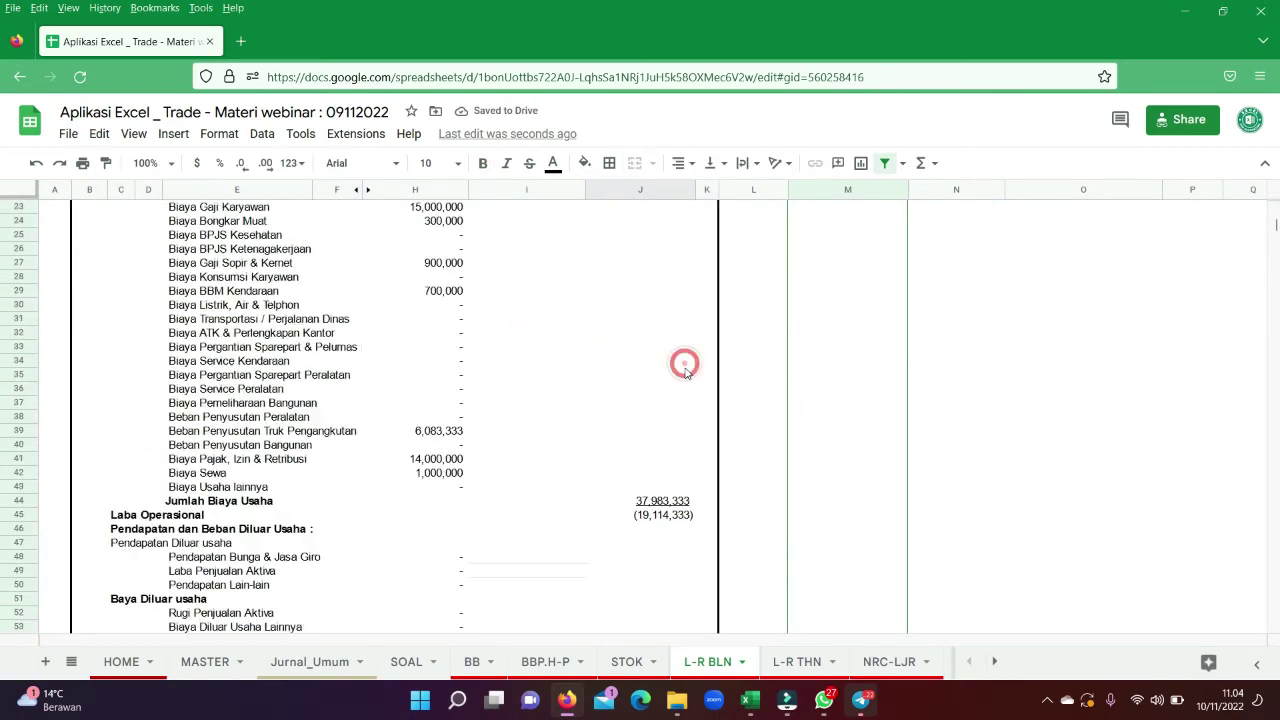
scroll(686, 380, "down", 8)
scroll(686, 400, "up", 8)
scroll(647, 412, "up", 3)
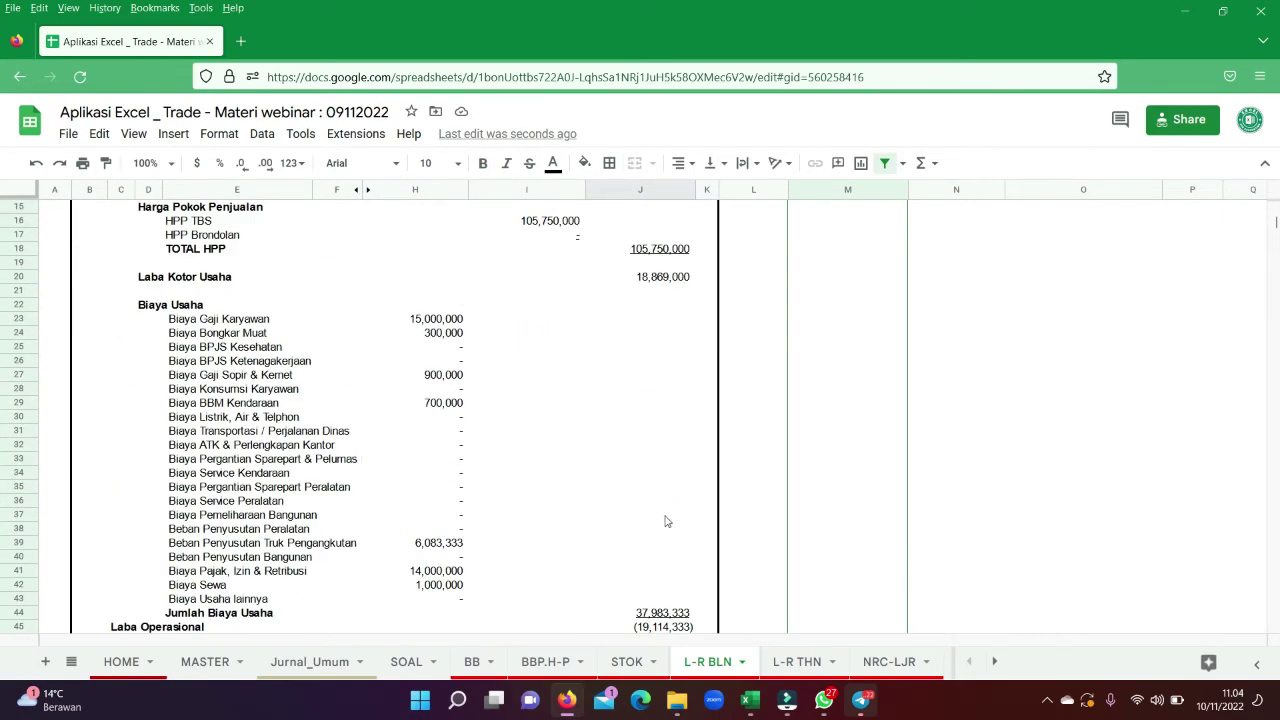
scroll(675, 612, "down", 3)
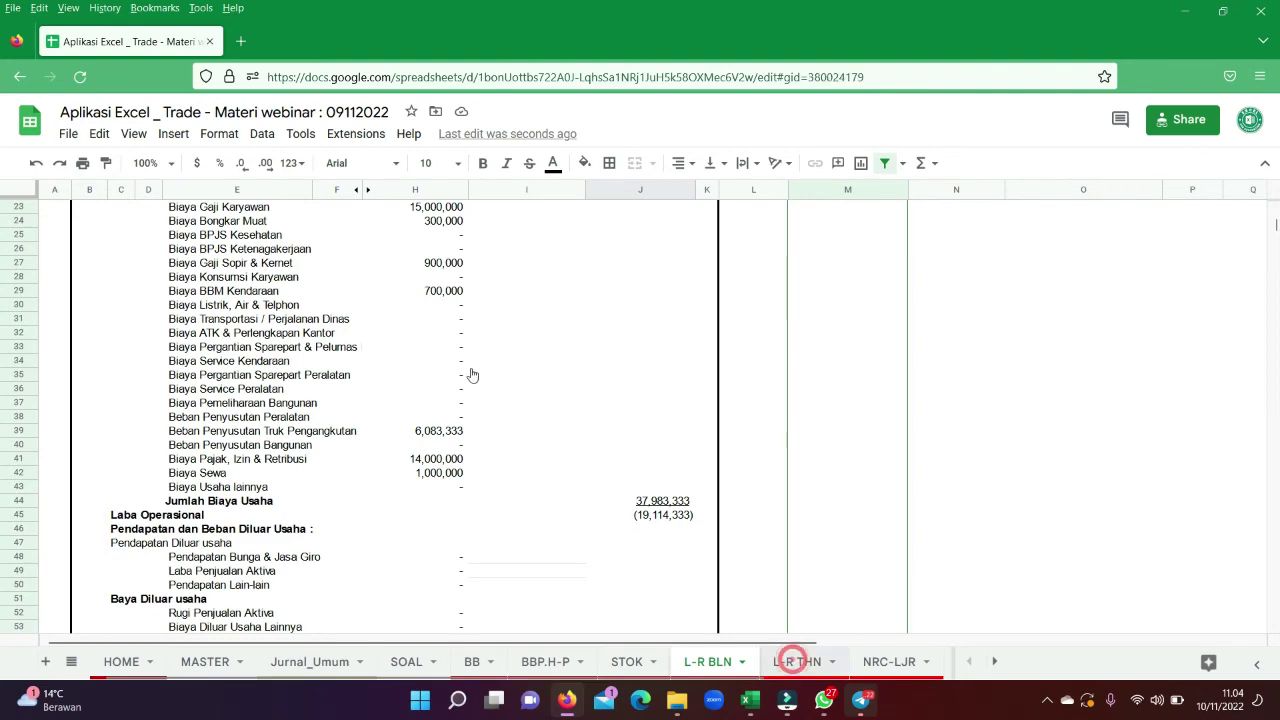
- Scroll through the yearly income statement L-R THN
left_click(795, 662)
scroll(489, 364, "down", 1)
scroll(489, 364, "down", 5)
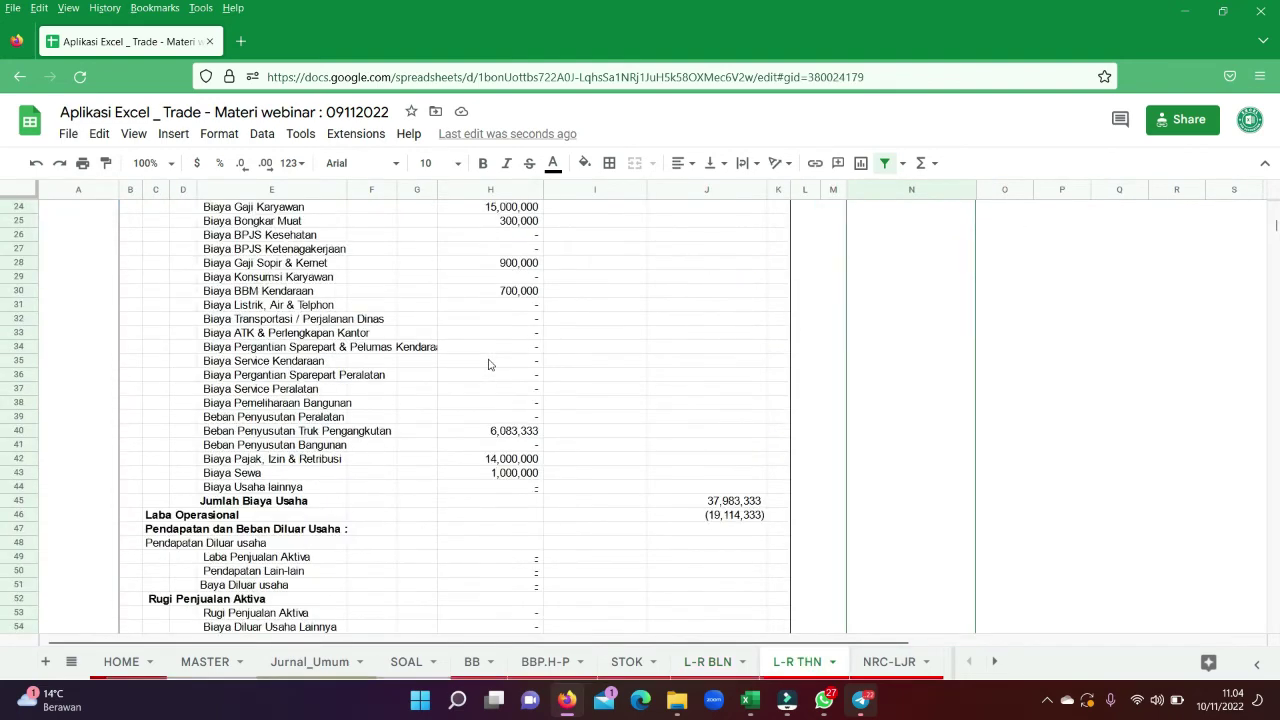
scroll(543, 357, "down", 8)
scroll(550, 400, "up", 15)
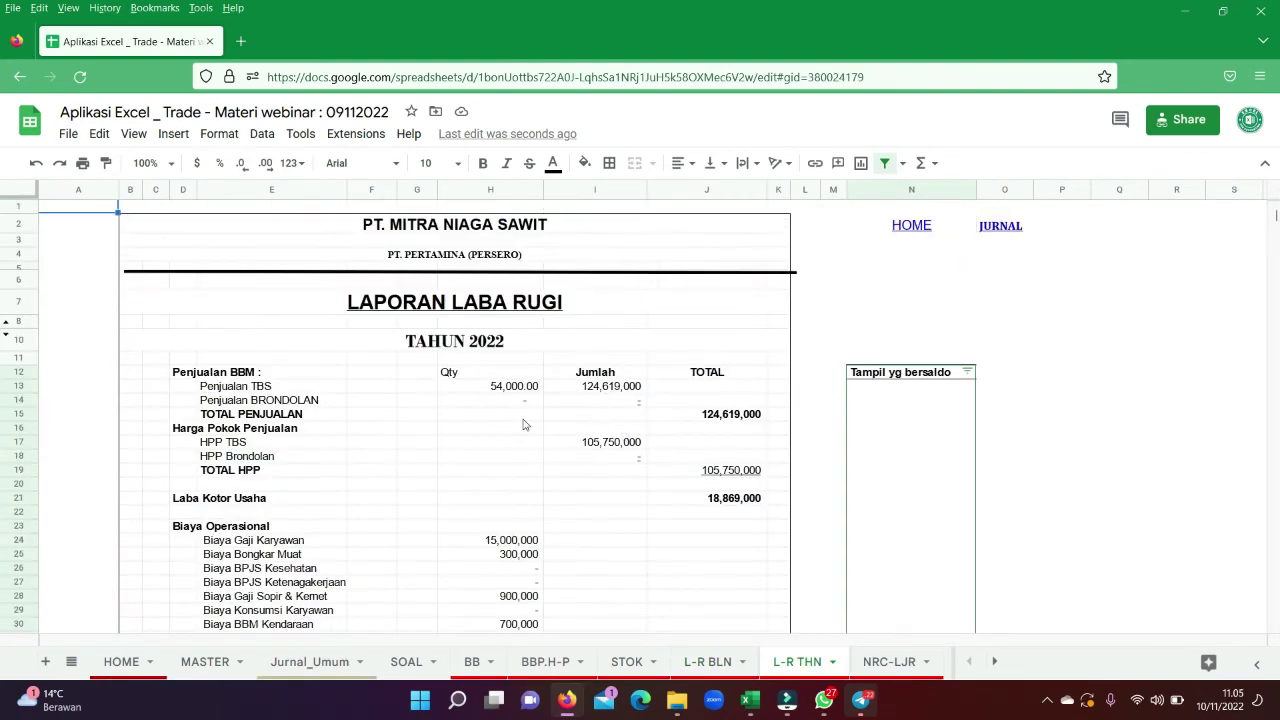
scroll(524, 425, "down", 8)
- Review the NRC-LJR worksheet, selecting the Piutang Usaha amount 43,371,900
left_click(890, 662)
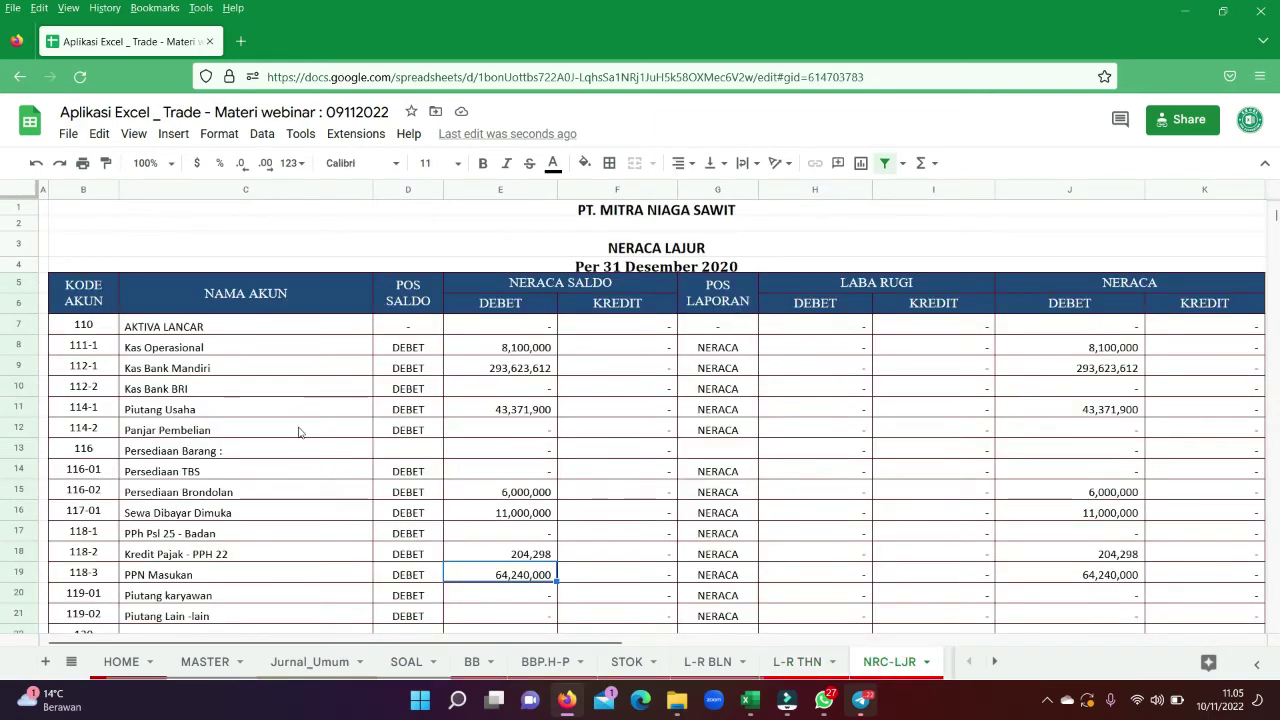
scroll(560, 471, "down", 5)
scroll(777, 554, "up", 2)
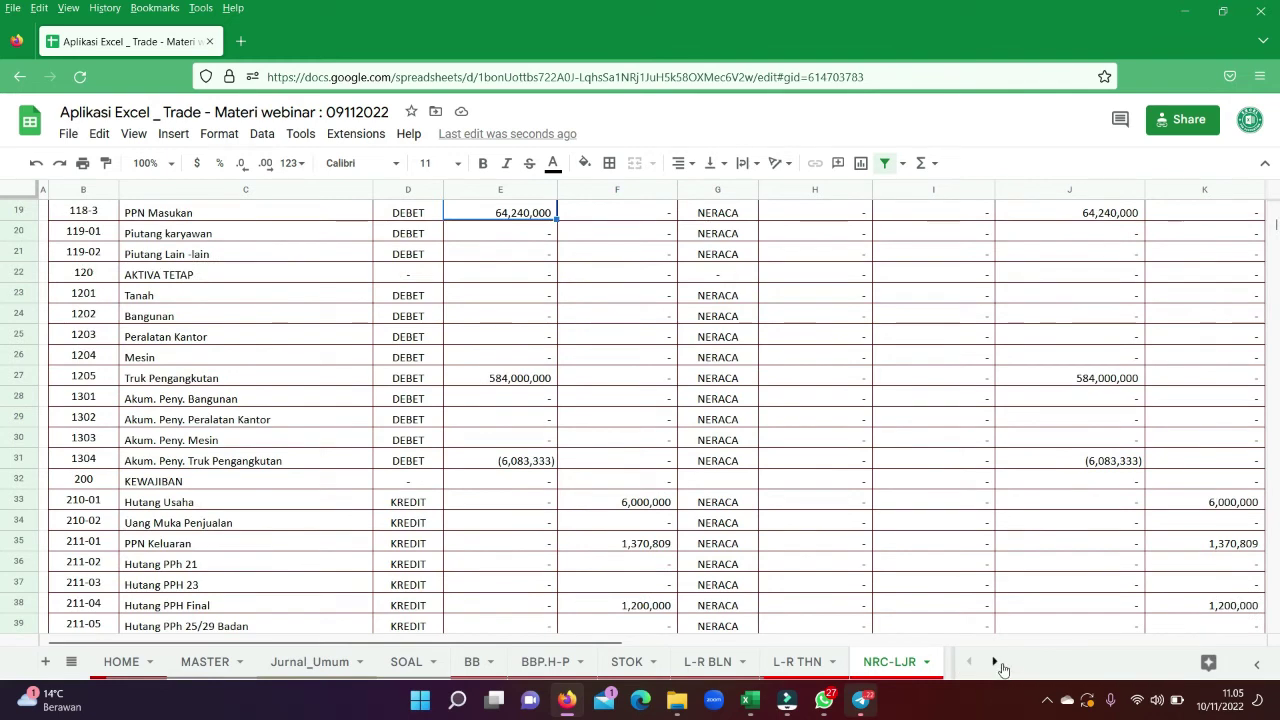
left_click(995, 661)
left_click(995, 661)
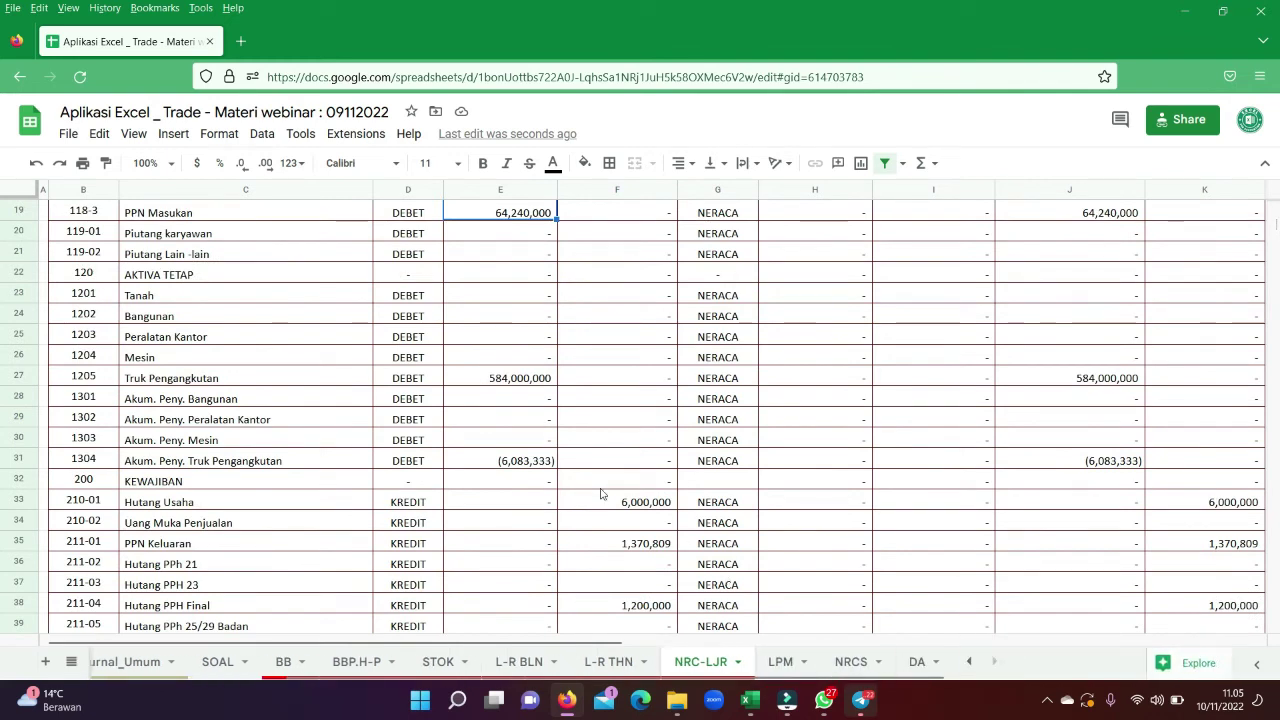
scroll(601, 494, "up", 5)
left_click(466, 408)
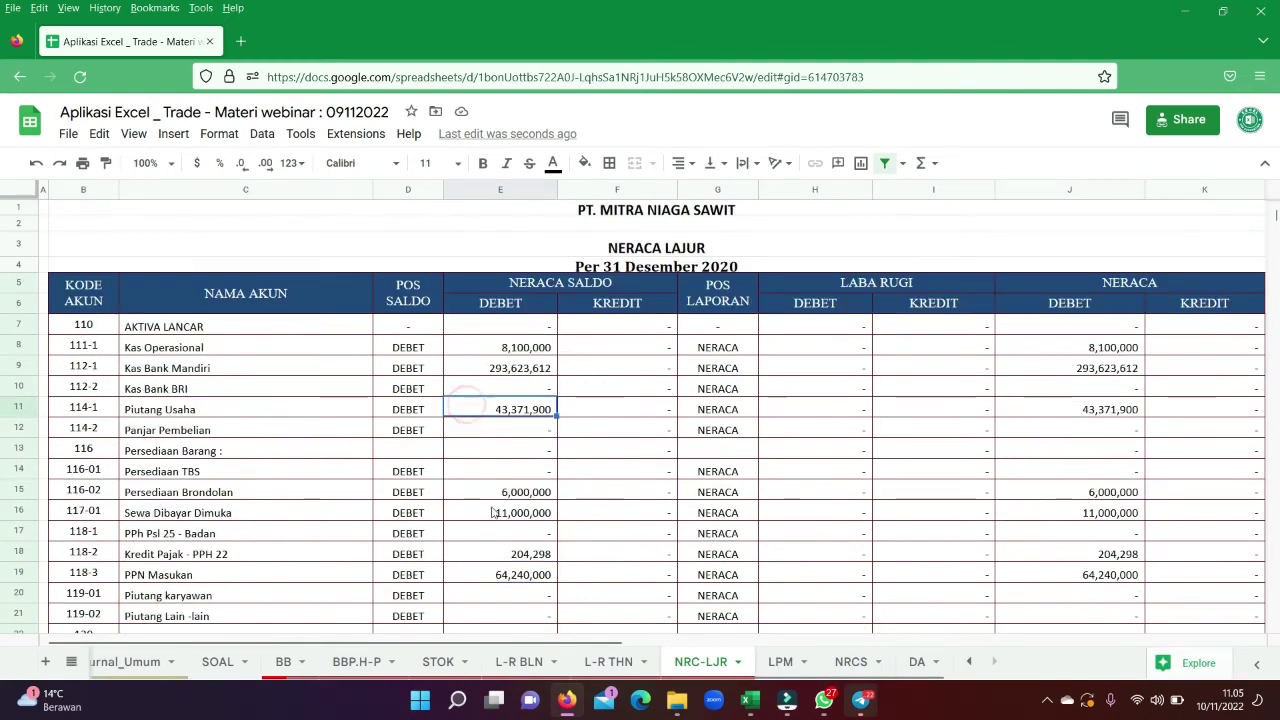
- Check cells C12 and E10 in the LPM equity statement, then open NRCS
left_click(780, 661)
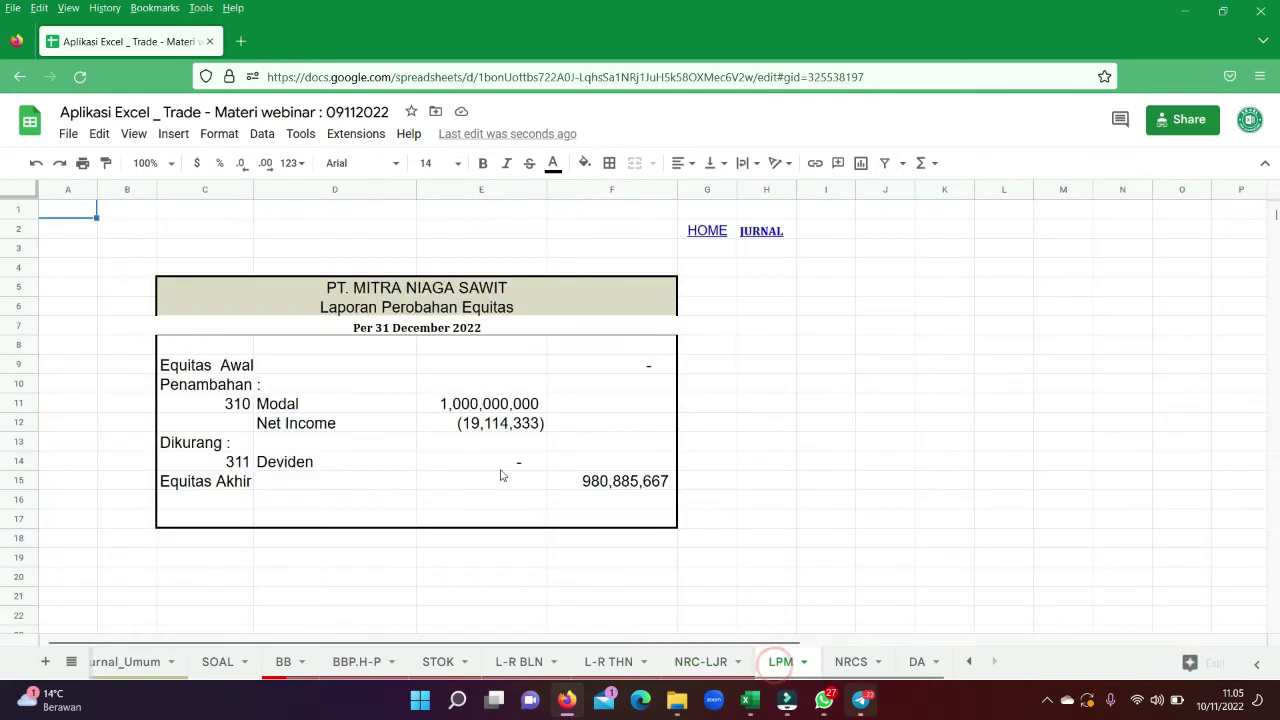
left_click(228, 421)
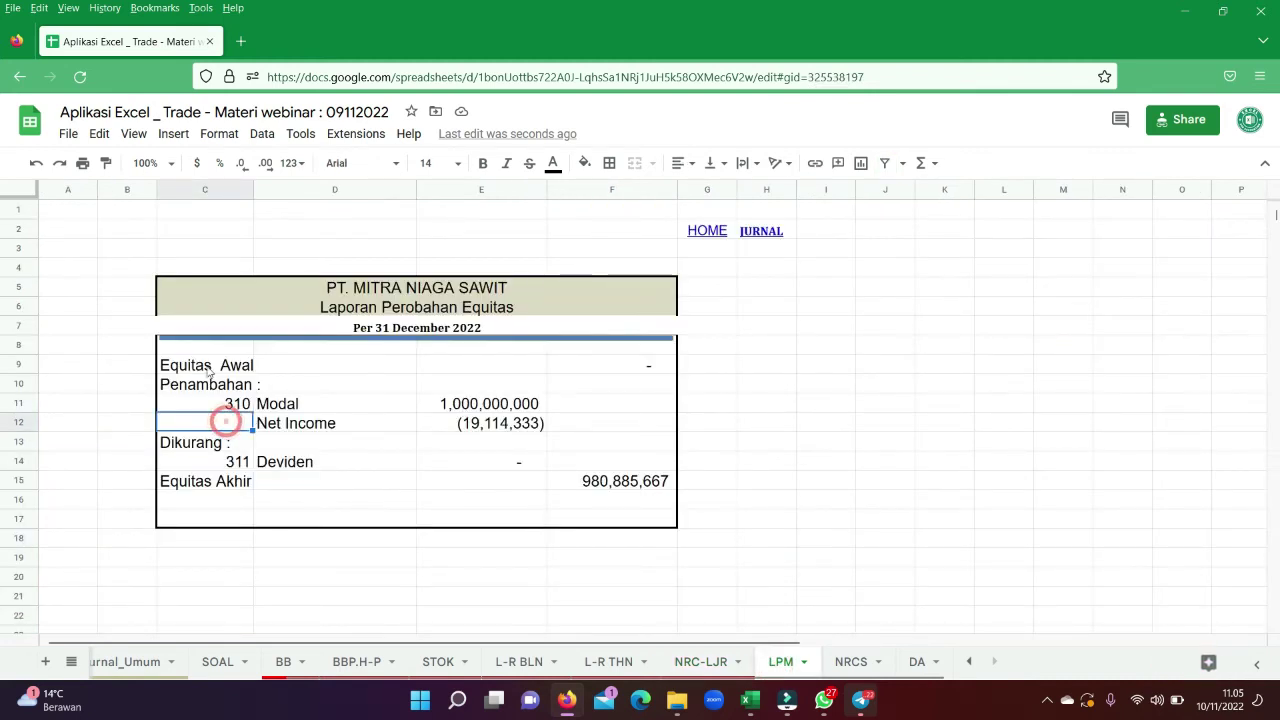
left_click(428, 382)
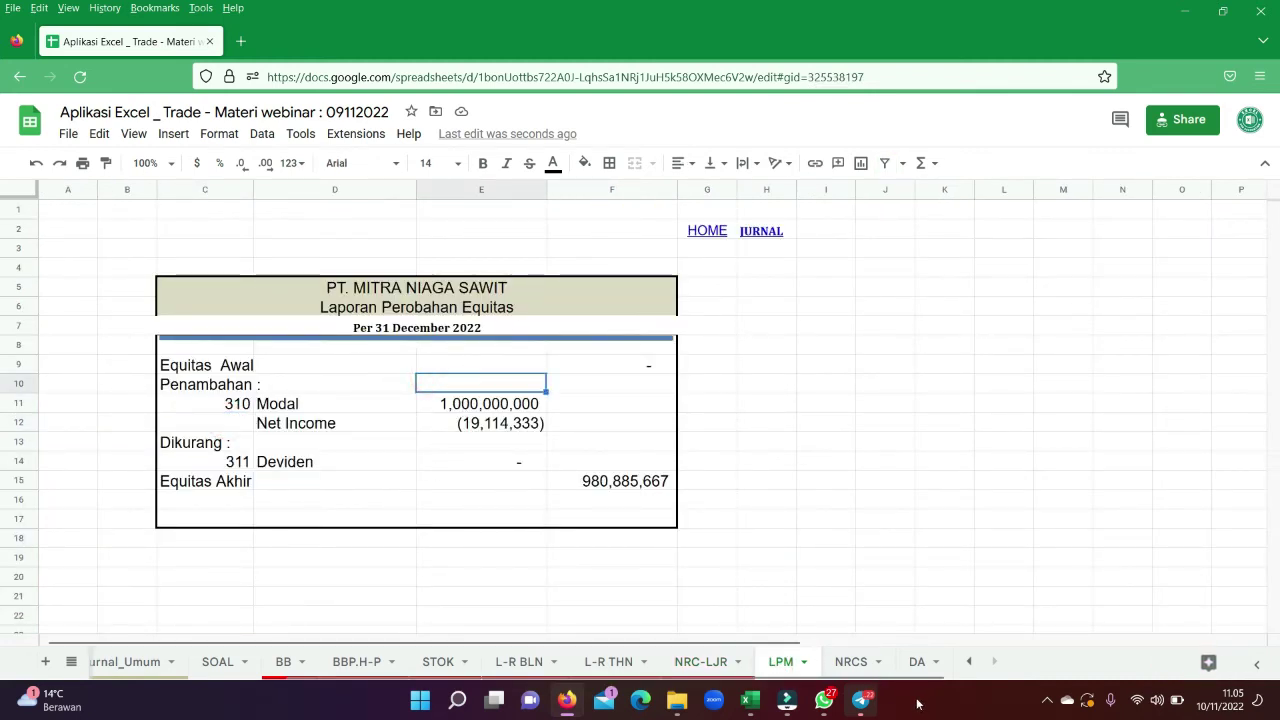
left_click(851, 661)
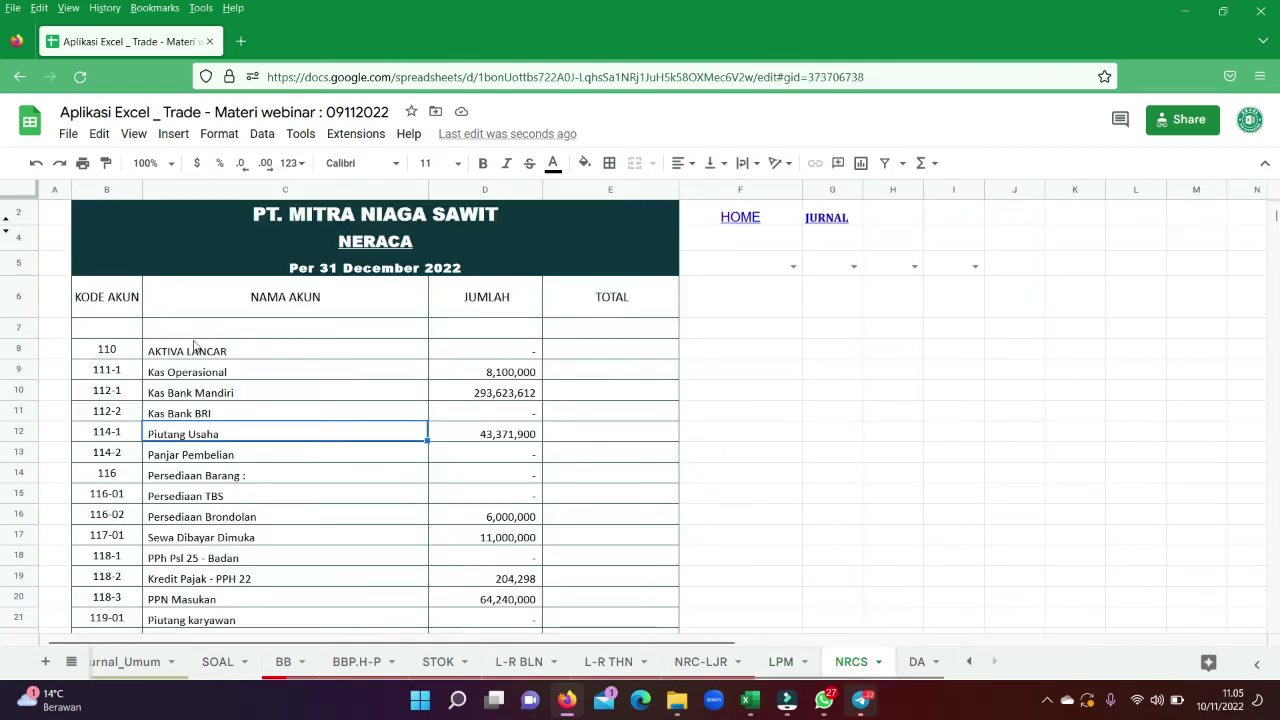
- Highlight the current asset rows B8:E20, checking Persediaan Brondolan at 6,000,000
left_click(128, 345)
scroll(655, 360, "down", 5)
scroll(657, 366, "down", 7)
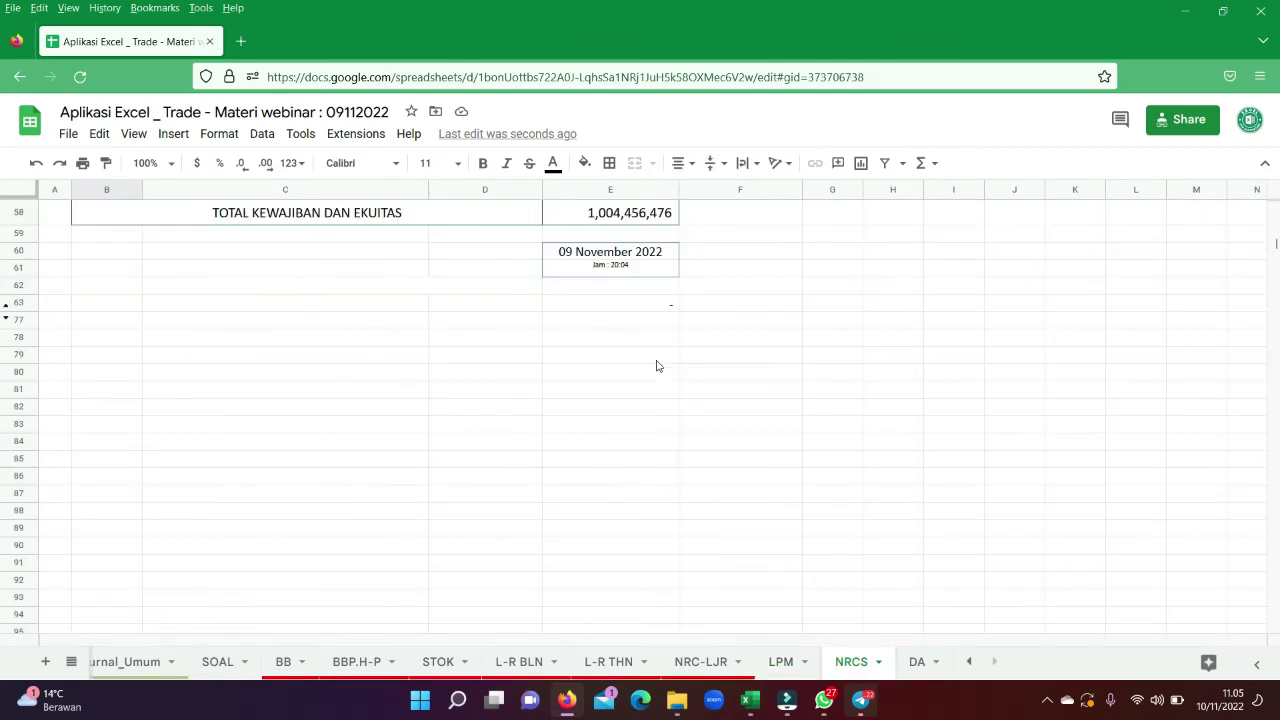
scroll(657, 366, "up", 12)
left_click(213, 412)
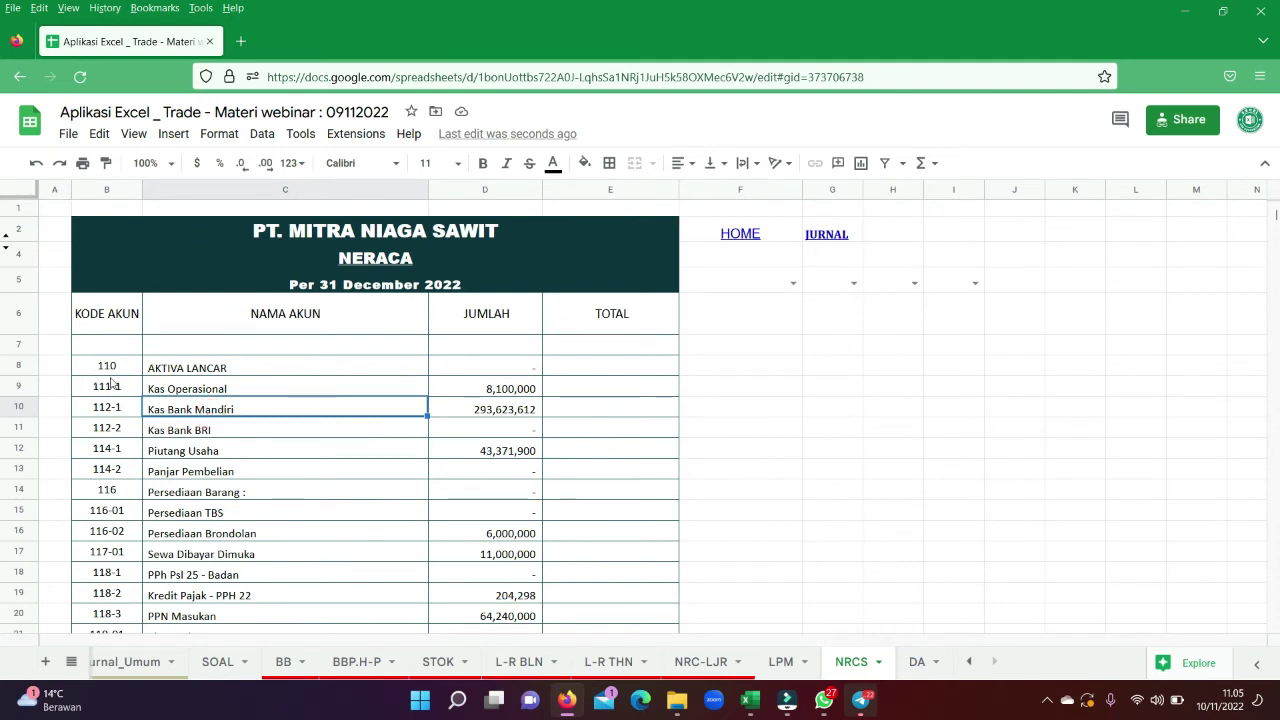
left_click_drag(105, 374, 571, 594)
left_click(298, 529)
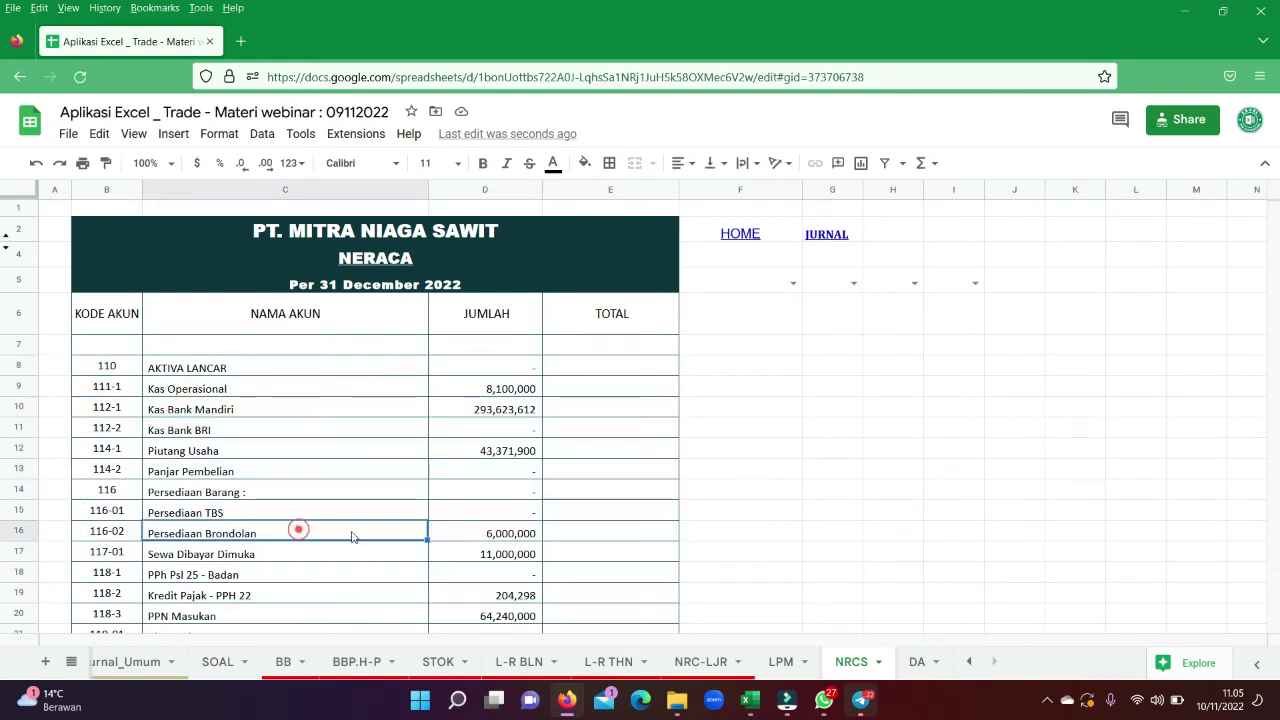
left_click(497, 540)
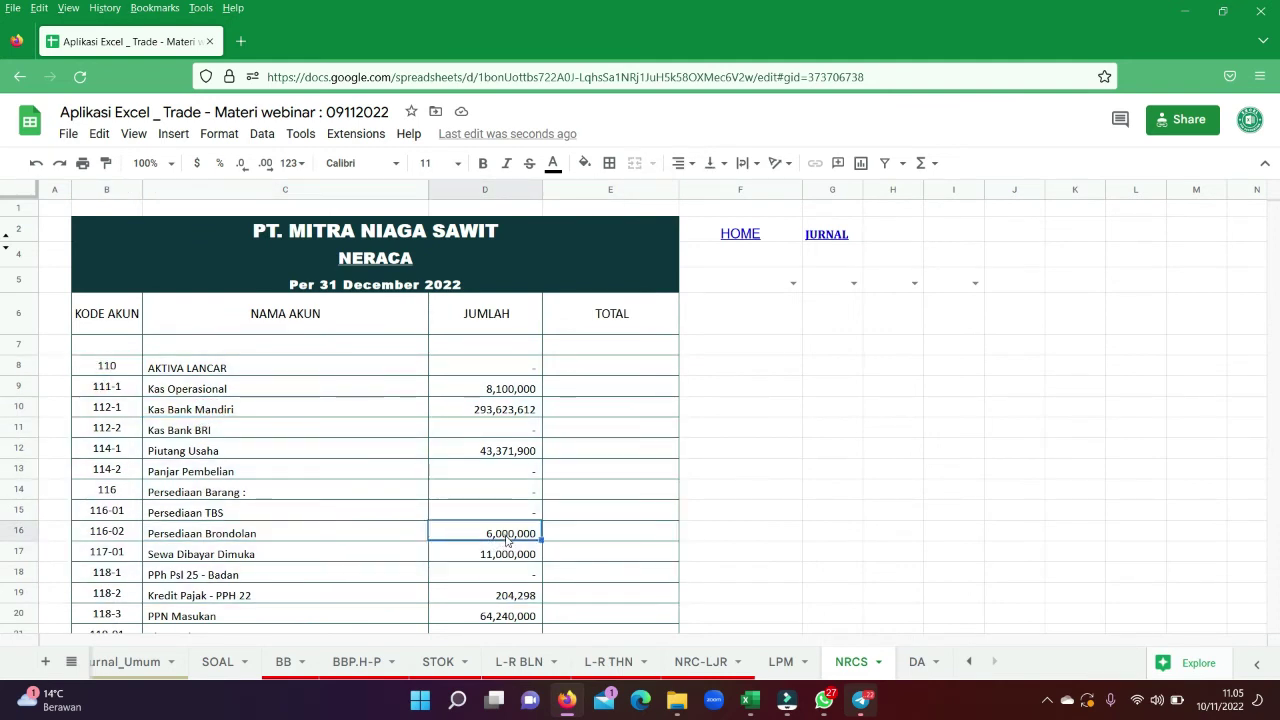
left_click(336, 527)
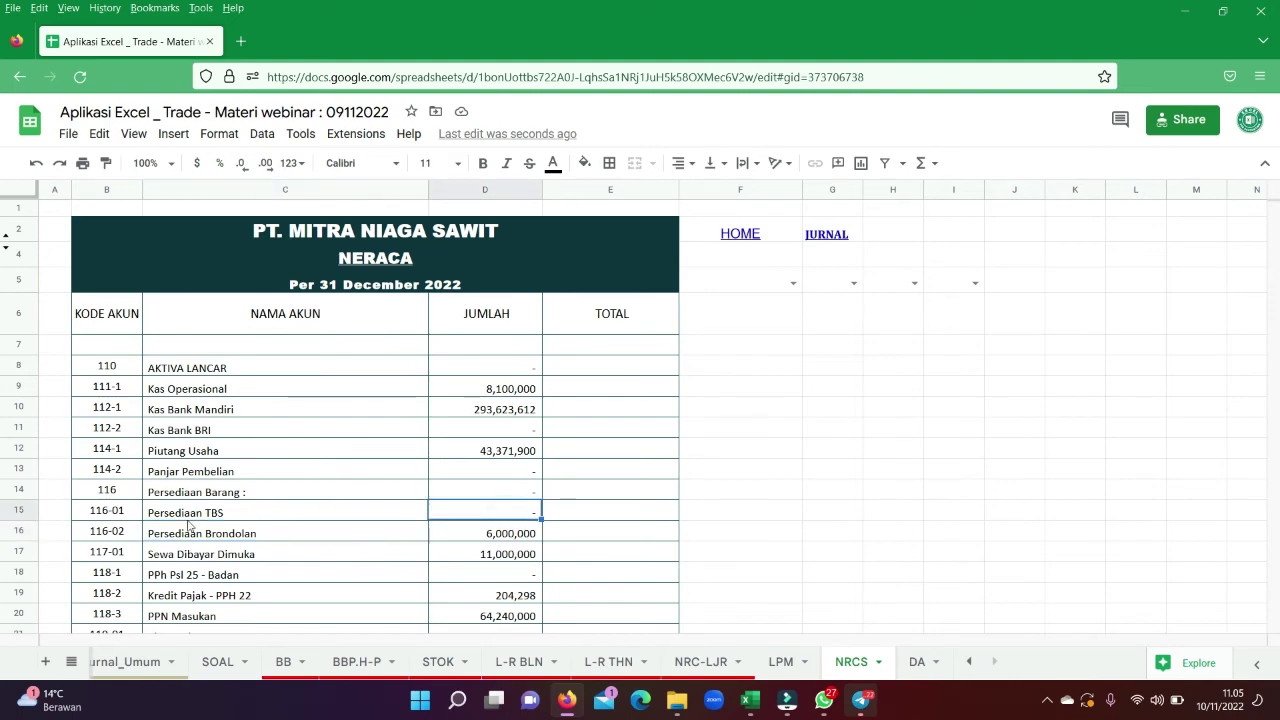
- Check the Laba Tahun Berjalan amount (19,114,333), then open the DA asset list
scroll(270, 515, "down", 4)
scroll(281, 510, "down", 1)
scroll(284, 510, "down", 3)
scroll(393, 524, "down", 2)
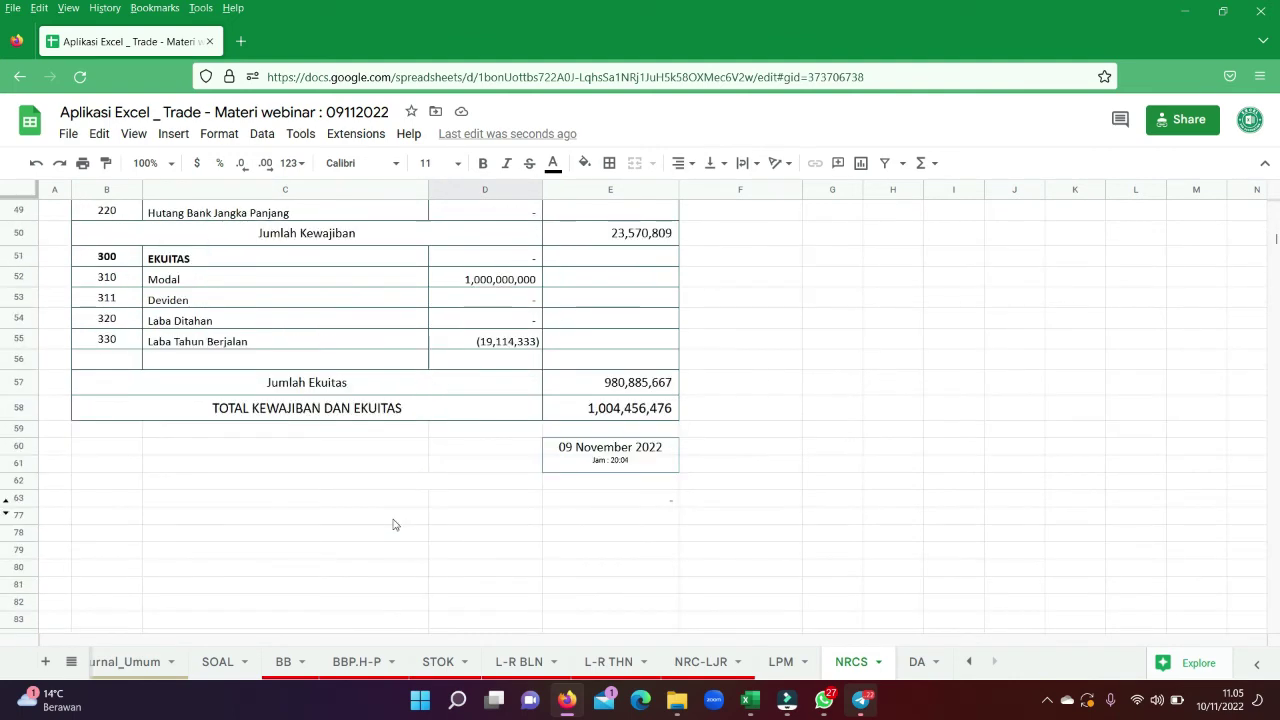
left_click(128, 338)
left_click(500, 345)
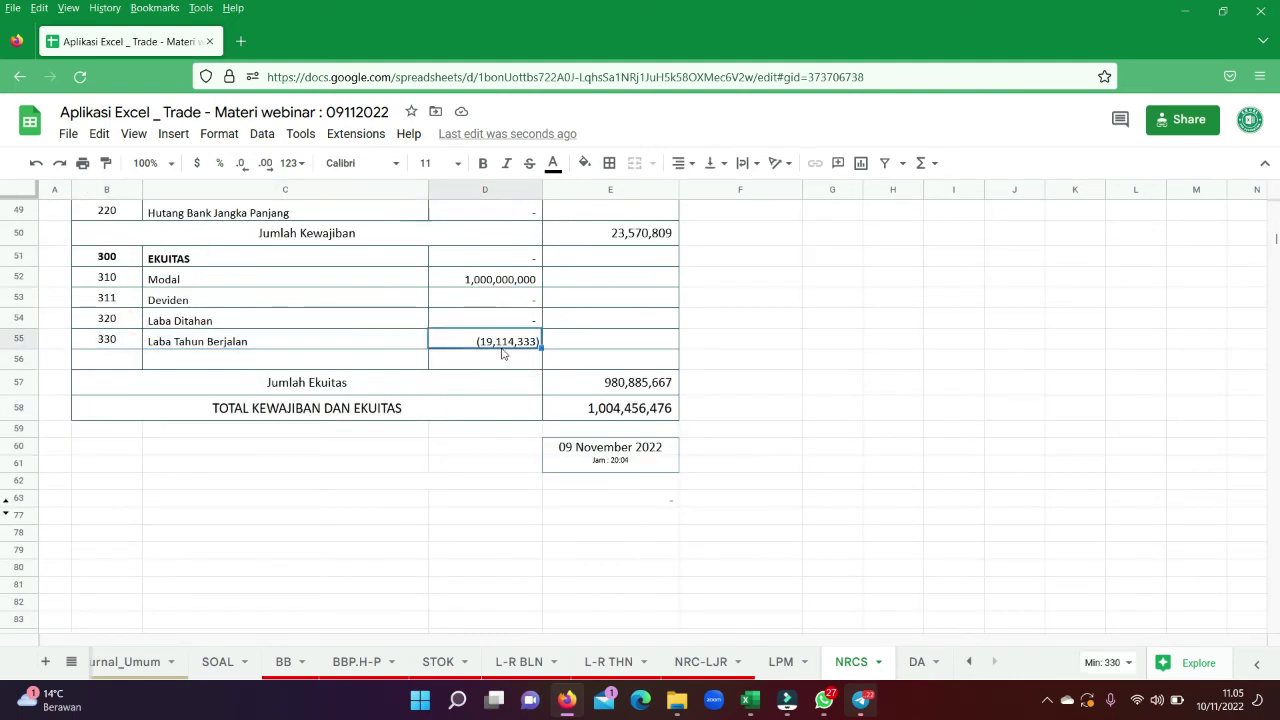
left_click(917, 661)
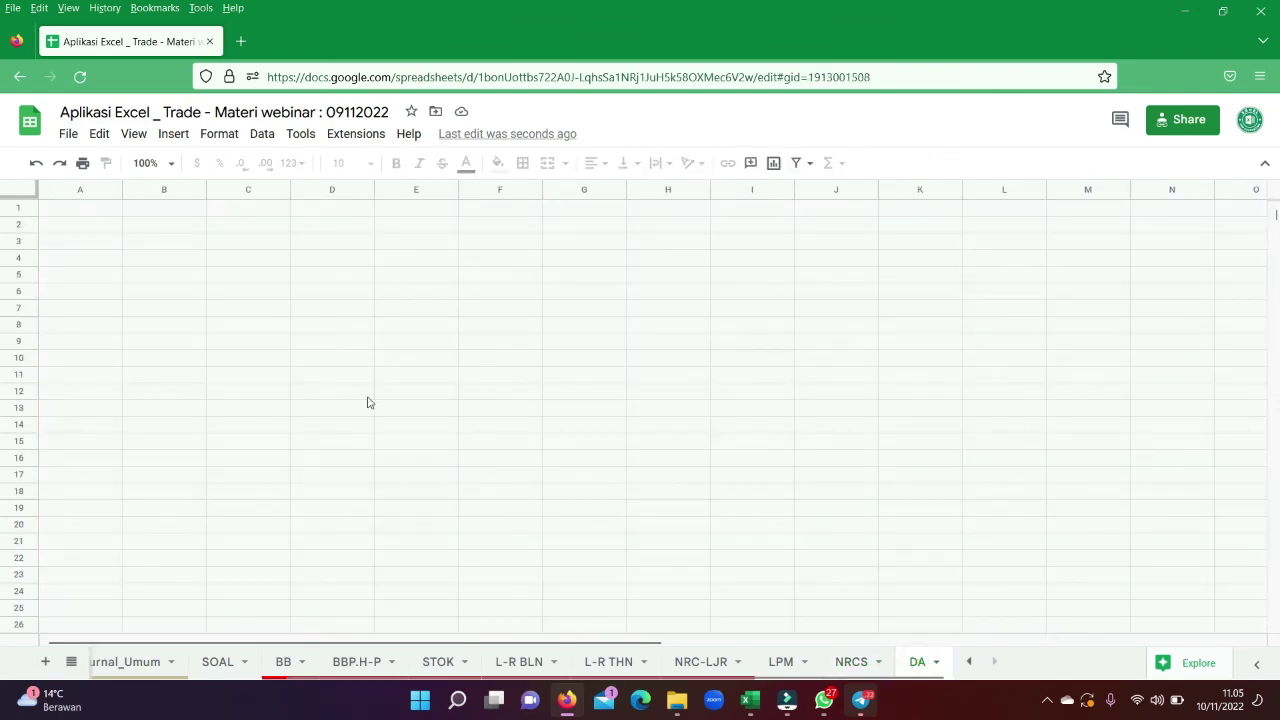
- Scroll the sheet tabs back to the first sheets, select NILAI BUKU cell G18, then show Windows' hidden tray icons
left_click(969, 662)
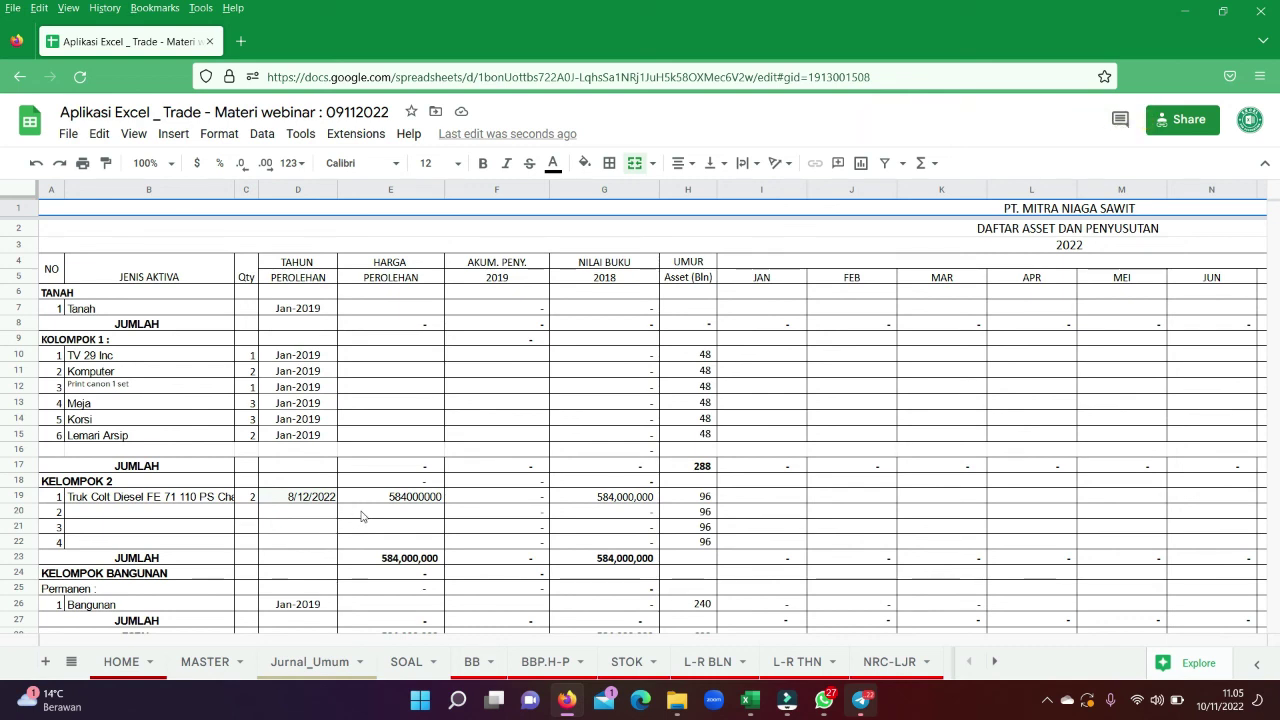
left_click(631, 477)
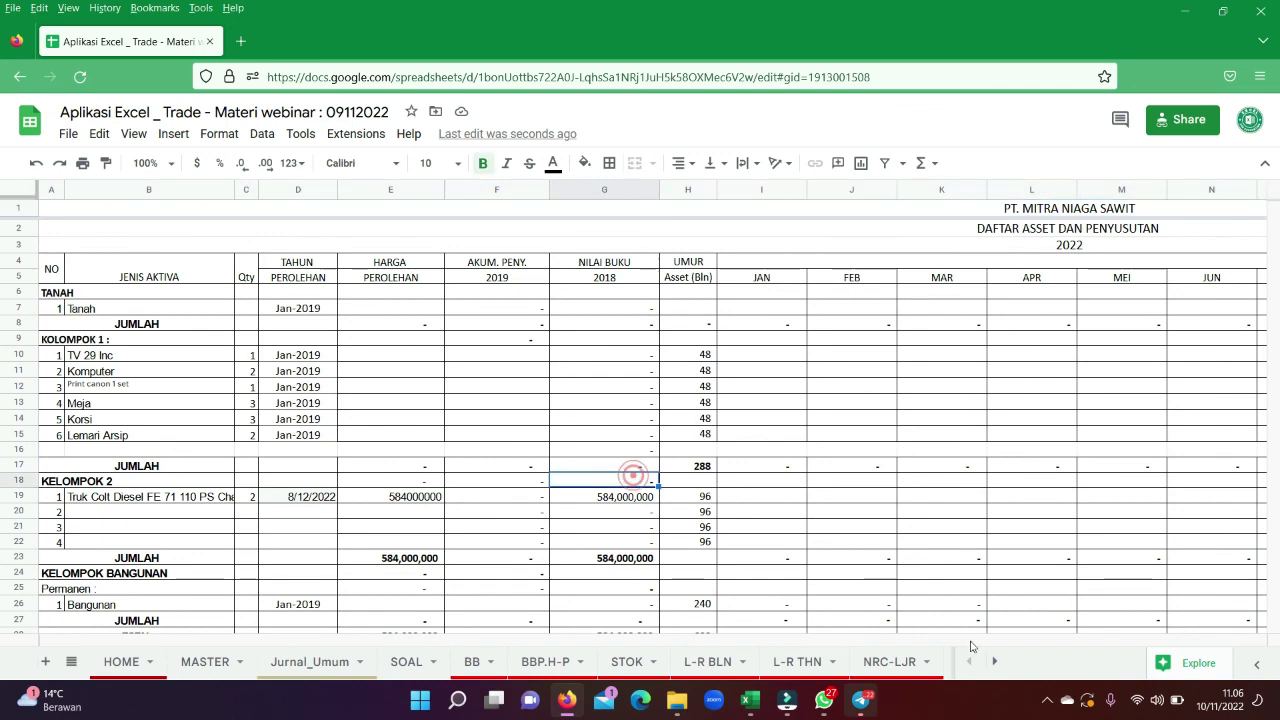
left_click(1050, 703)
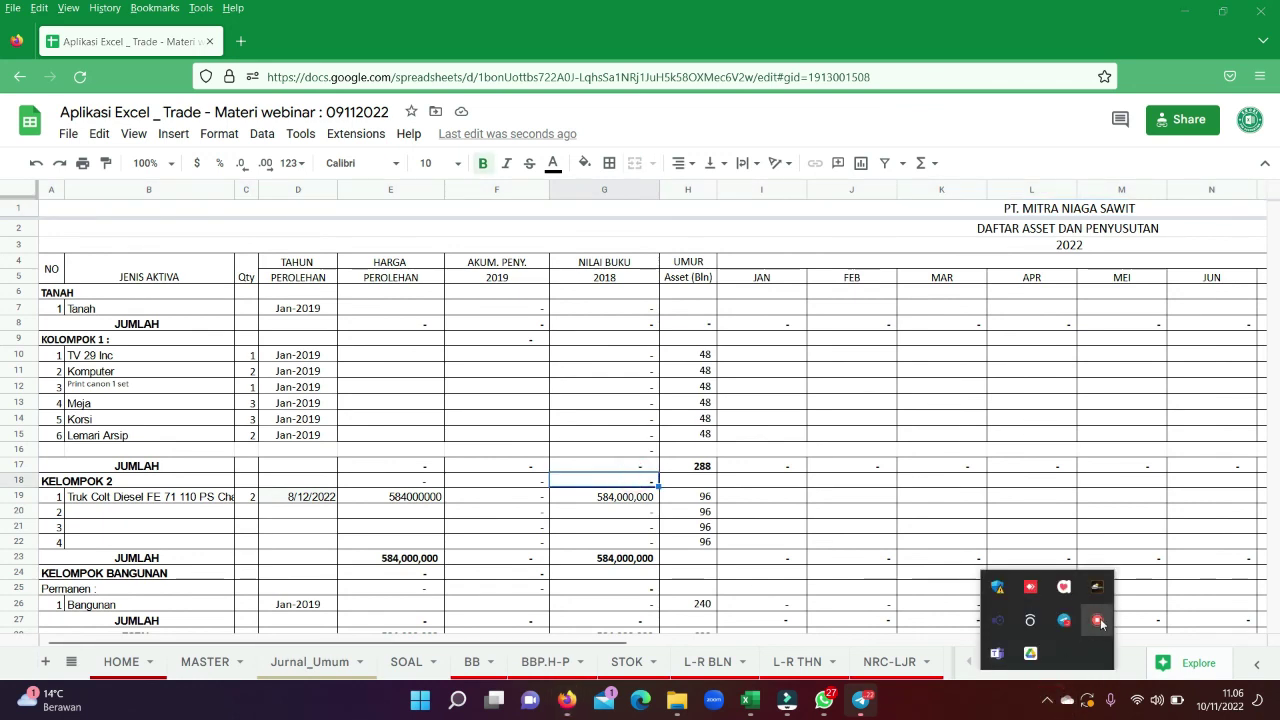